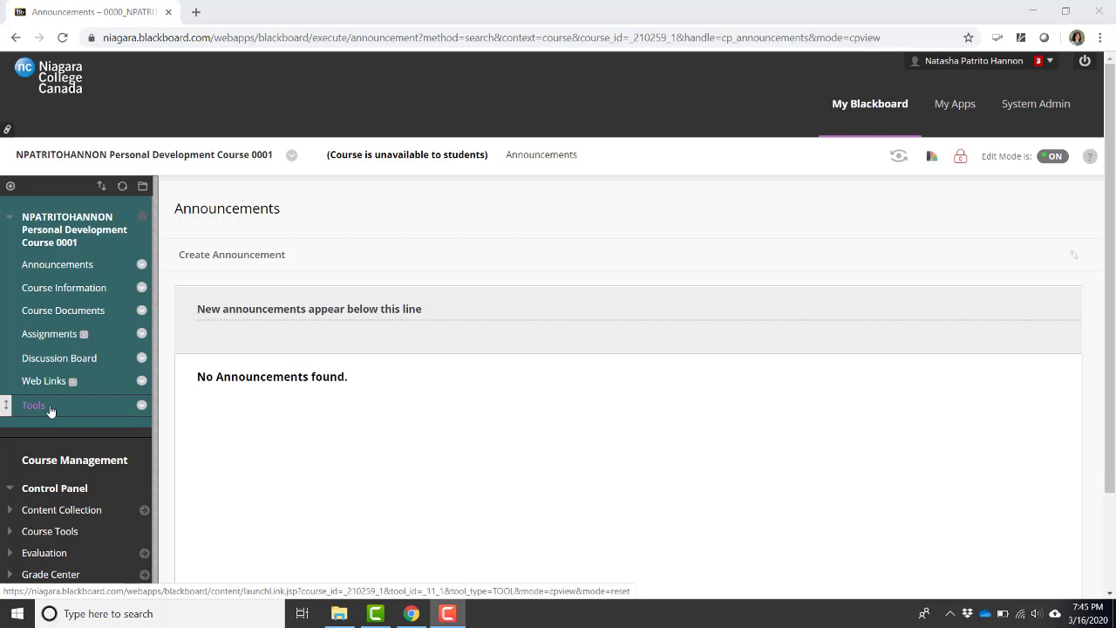
Open the Virtual Office Hours session details from the course's Blackboard Collaborate Ultra tool.
click(51, 409)
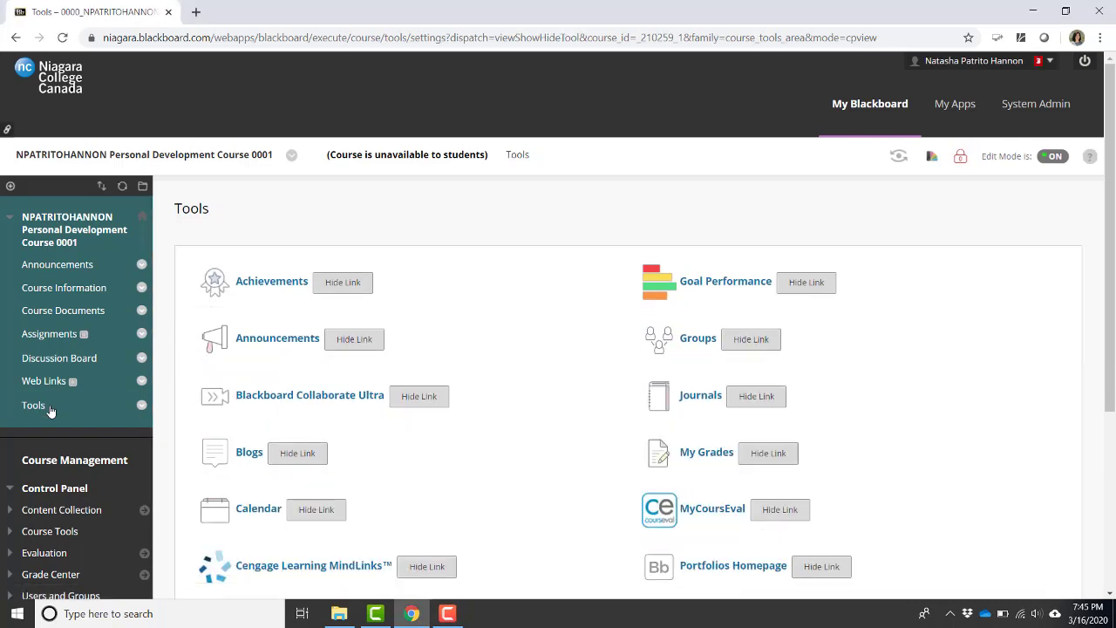
click(294, 395)
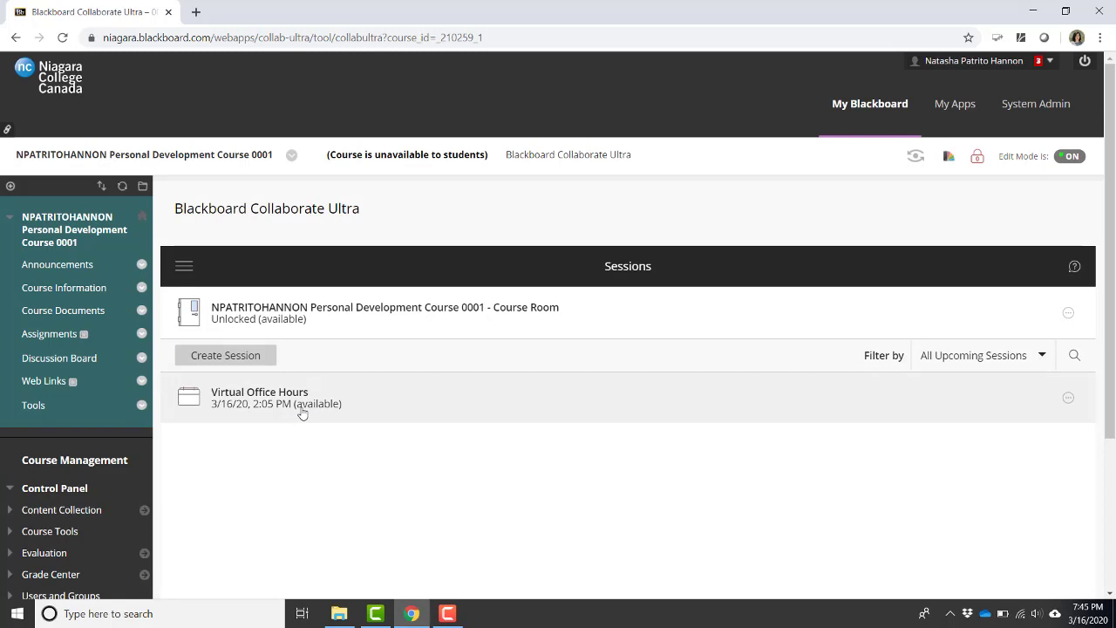
click(302, 413)
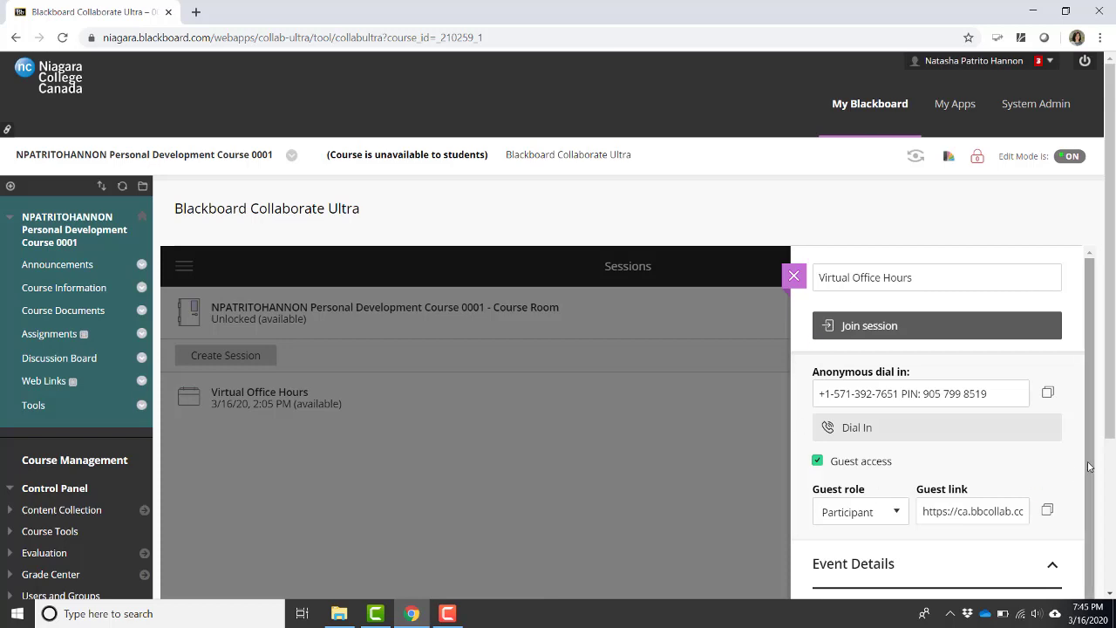
drag(1111, 430, 1112, 513)
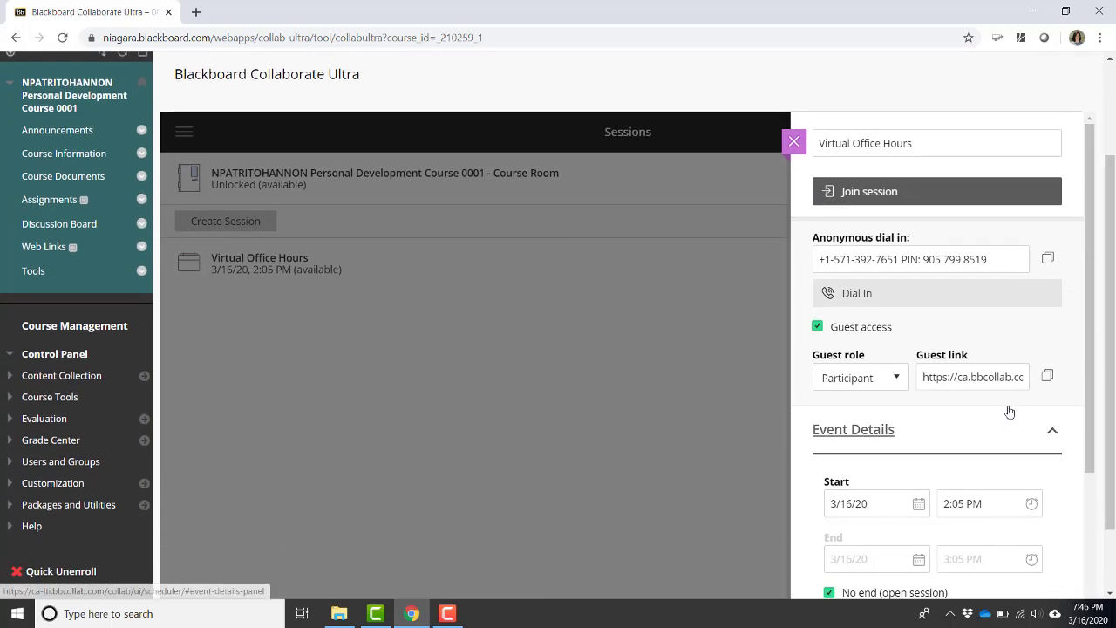
Copy the session's guest link and return to the course Announcements page.
click(969, 376)
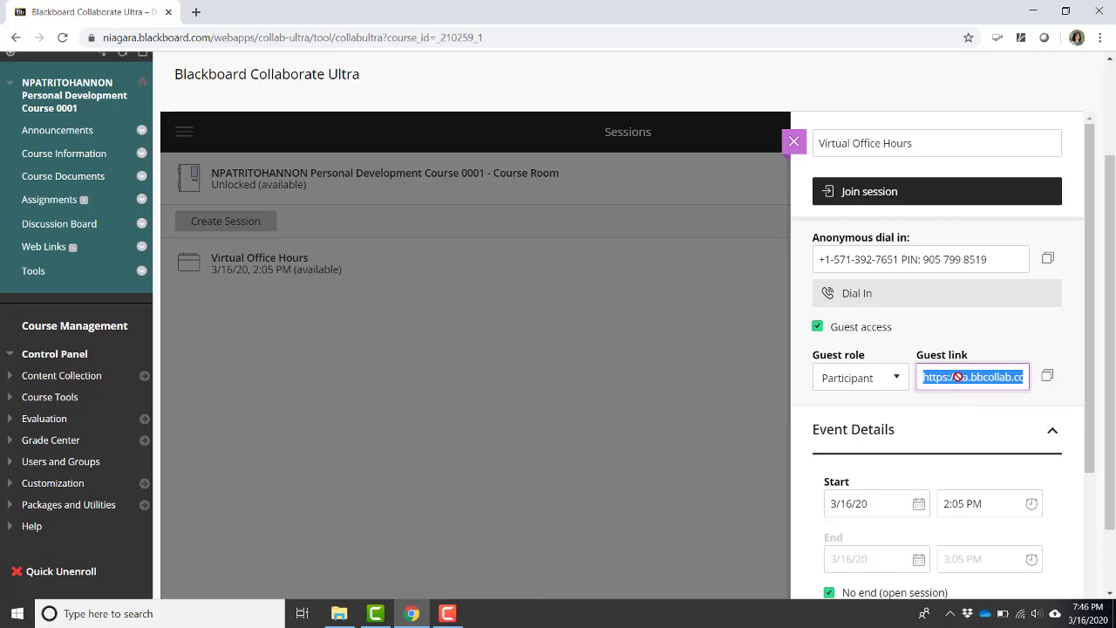
right_click(957, 376)
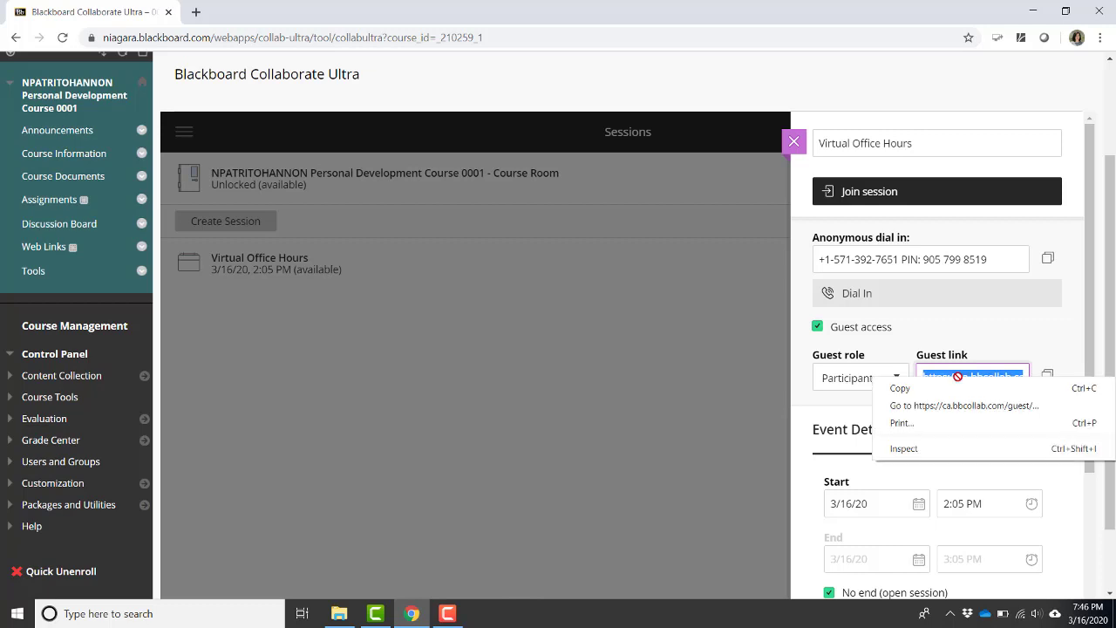
click(902, 388)
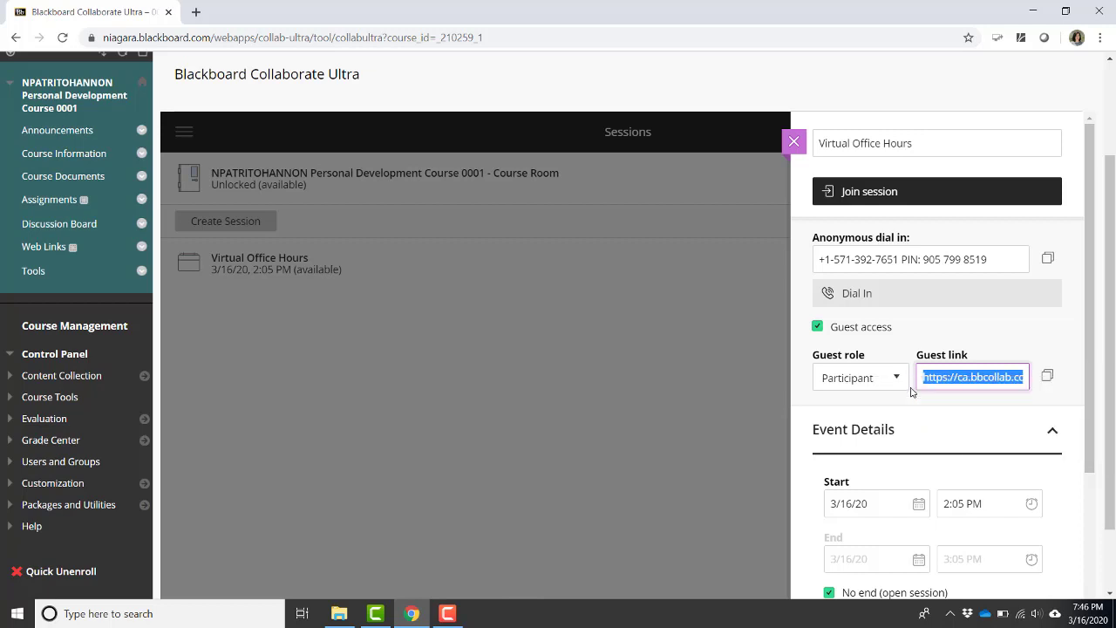
click(61, 133)
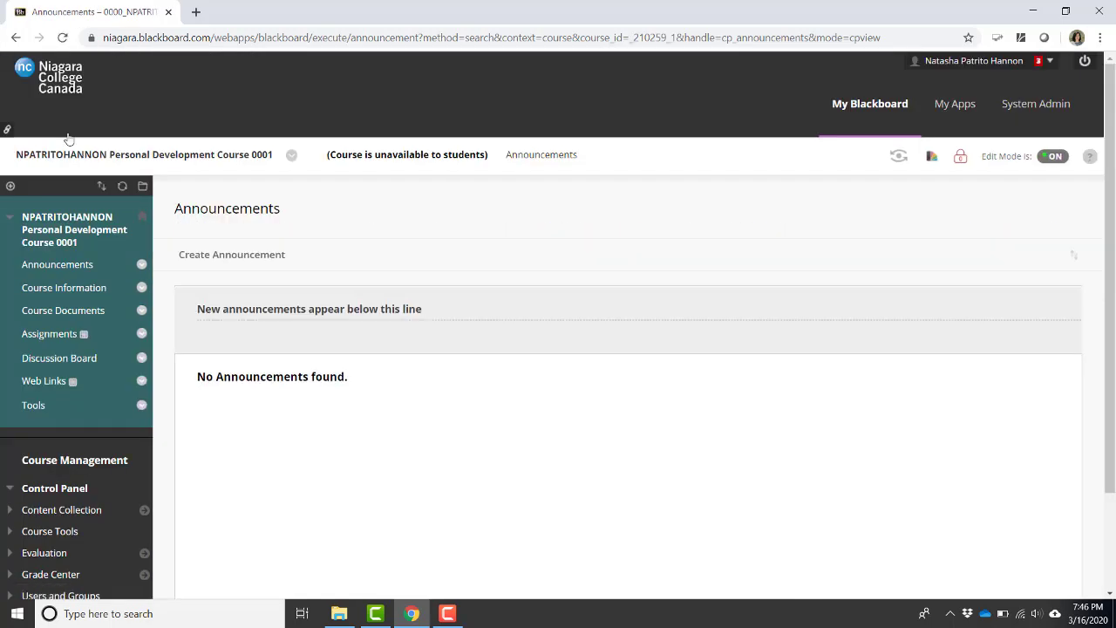
Draft announcement 'Connecting Through Virtual Office Hours' stating Thursday 3:00 - 5:00 PM office hours.
click(233, 259)
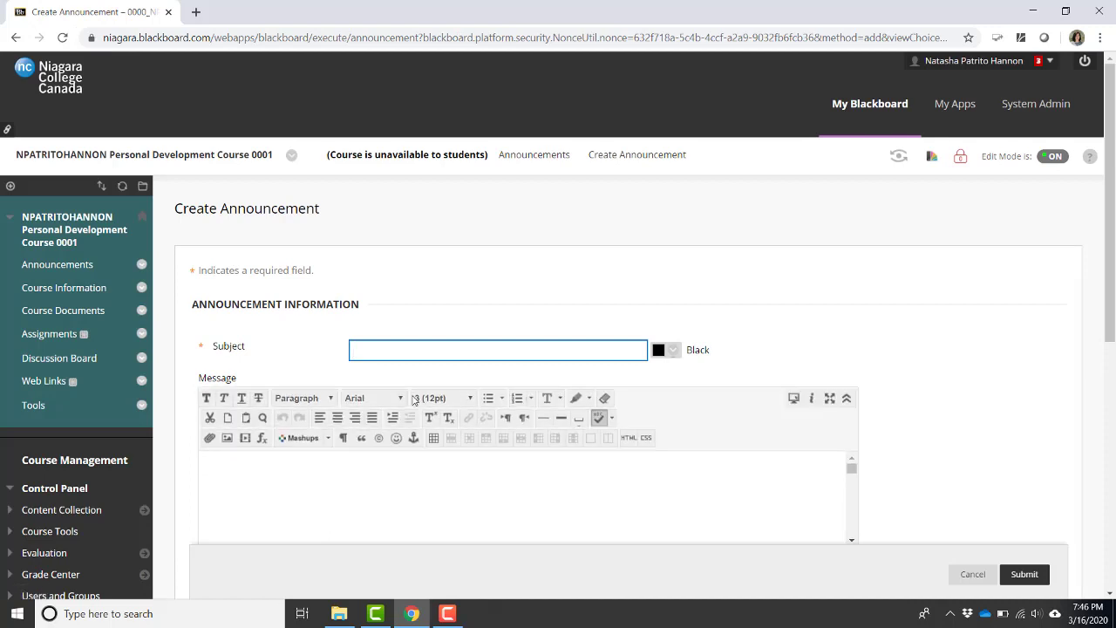
text(Connecting Through Virt)
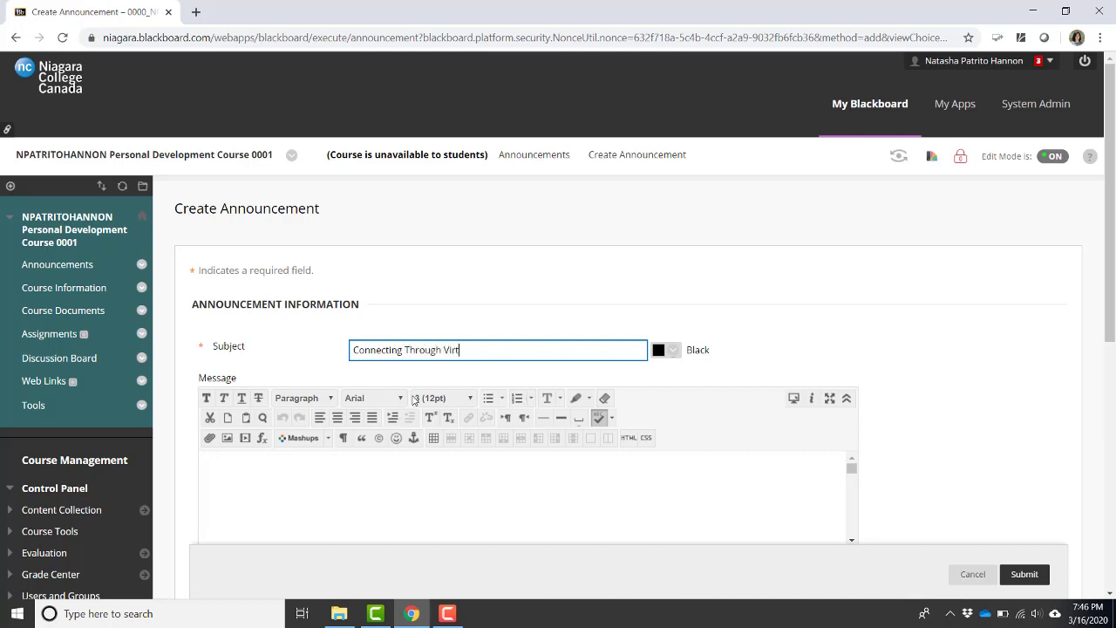
text(ual Office Hours)
click(264, 474)
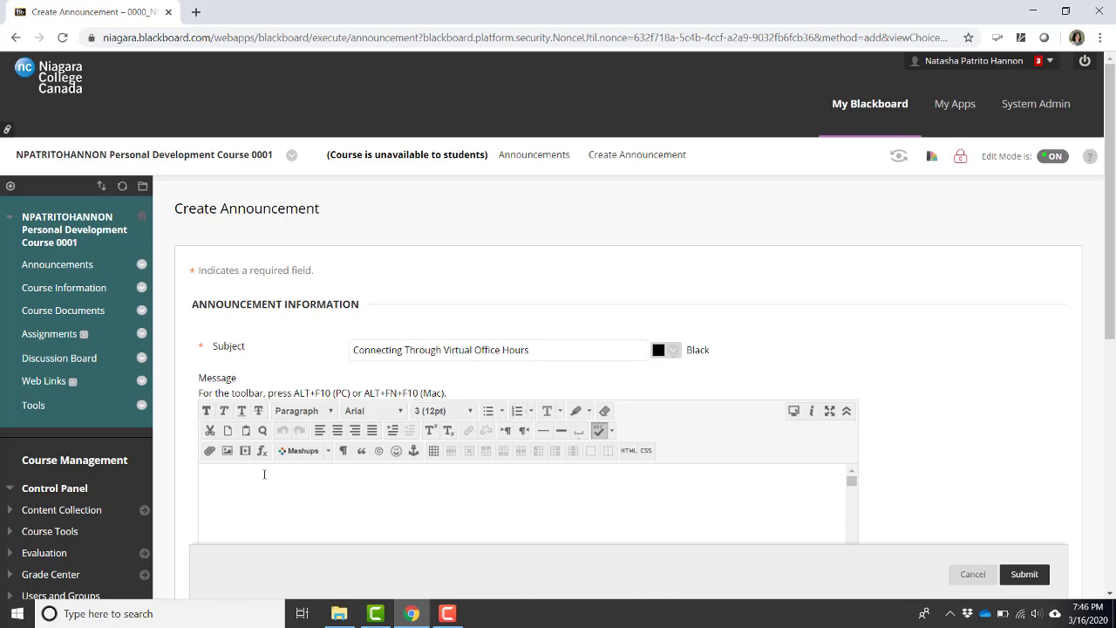
text(Office hours will be hel)
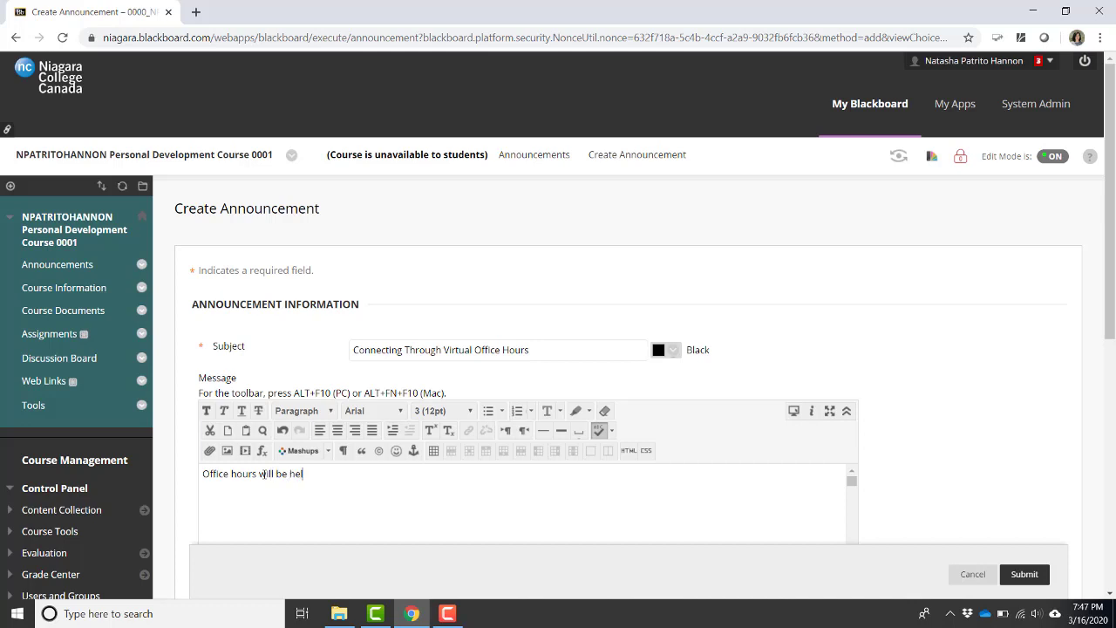
text(d on Thursdays from 3:00 - 5:00)
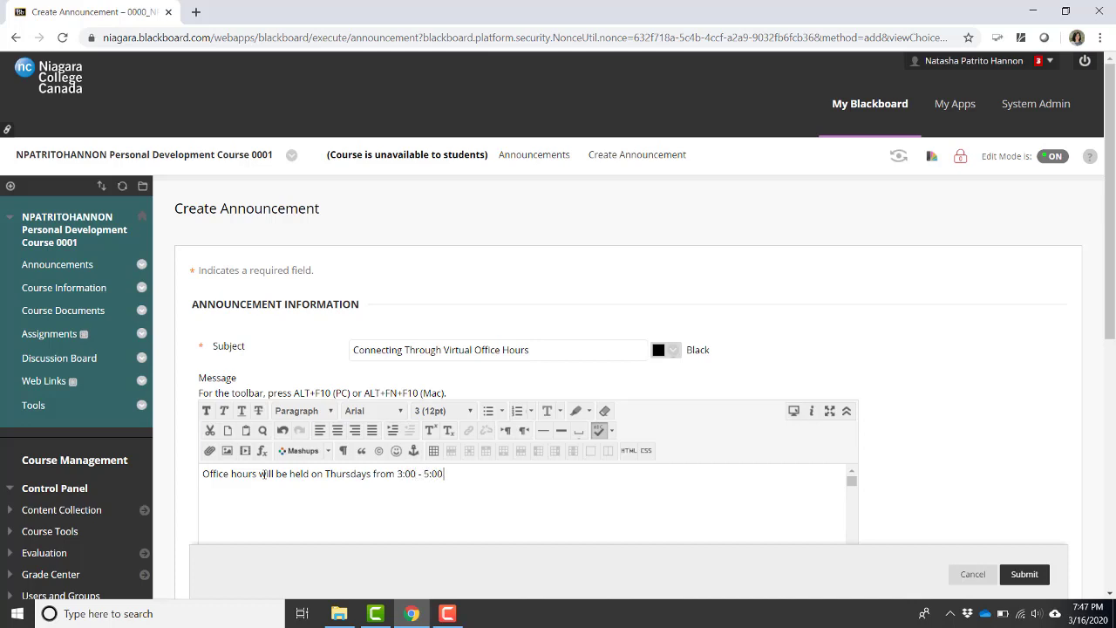
text( PM.  You can access my office hou)
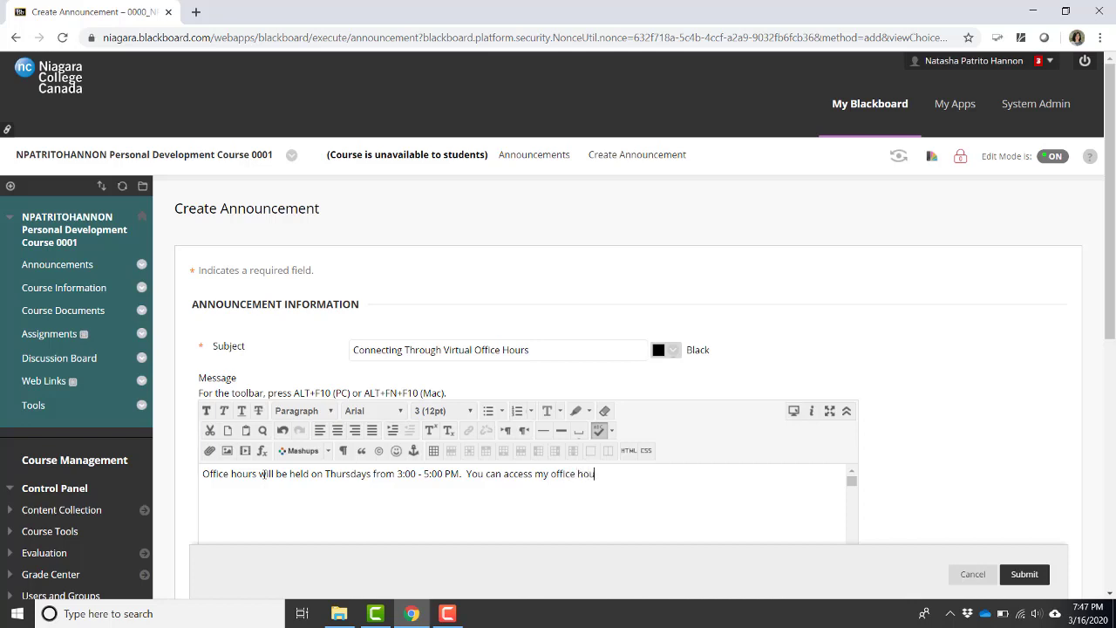
text(rs using the following link:)
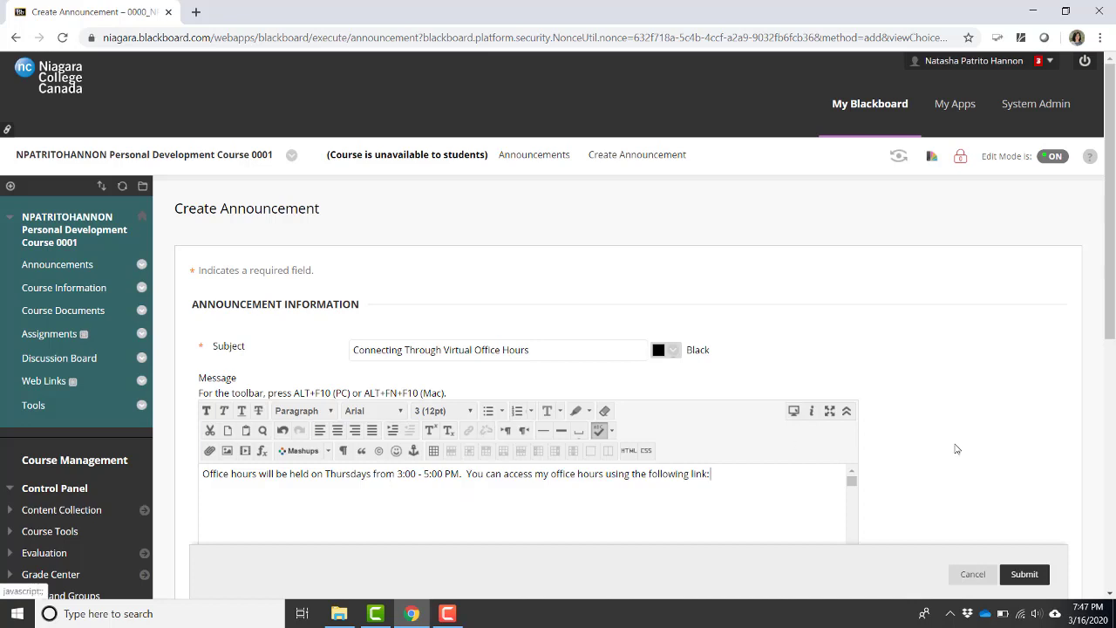
Paste the guest link into the message and turn it into a hyperlink.
scroll(1112, 318, down, 3)
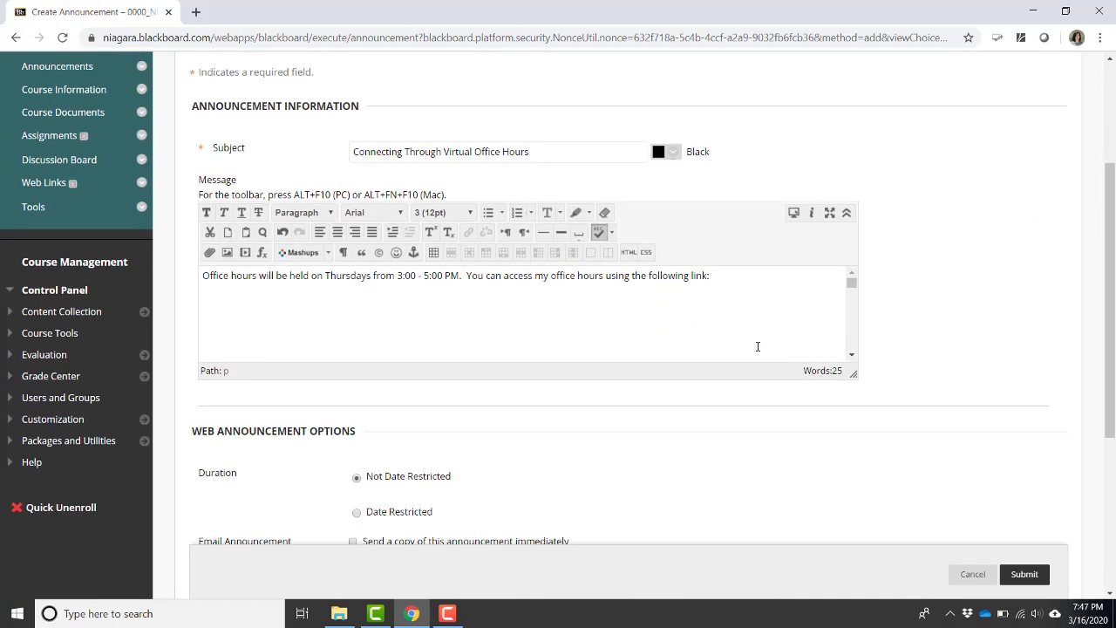
key(ctrl+v)
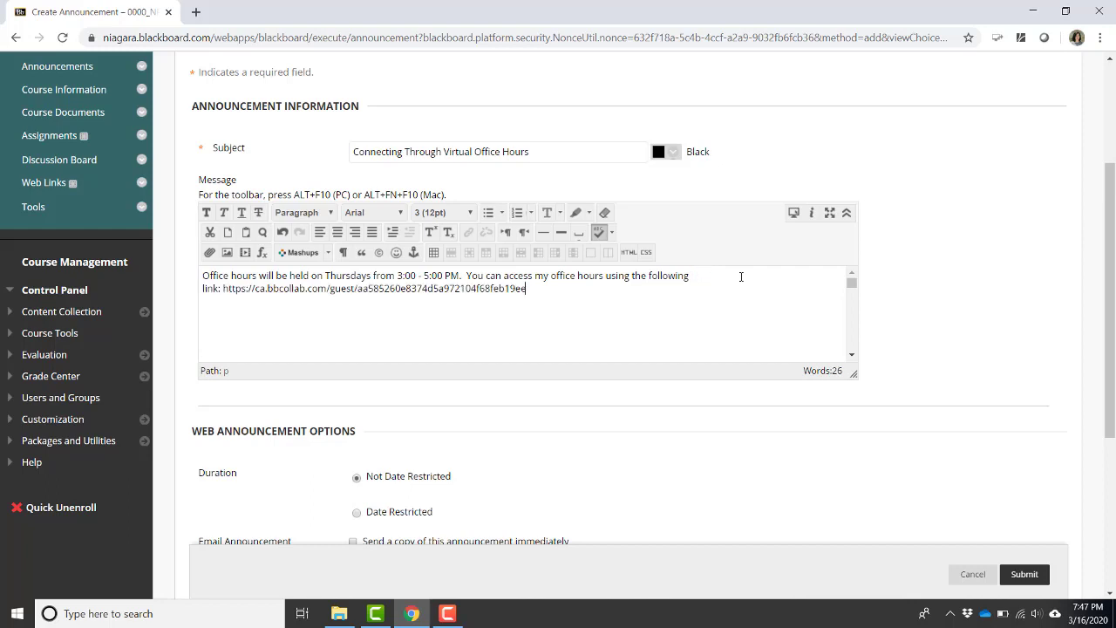
drag(538, 296, 222, 293)
click(296, 312)
drag(539, 292, 222, 291)
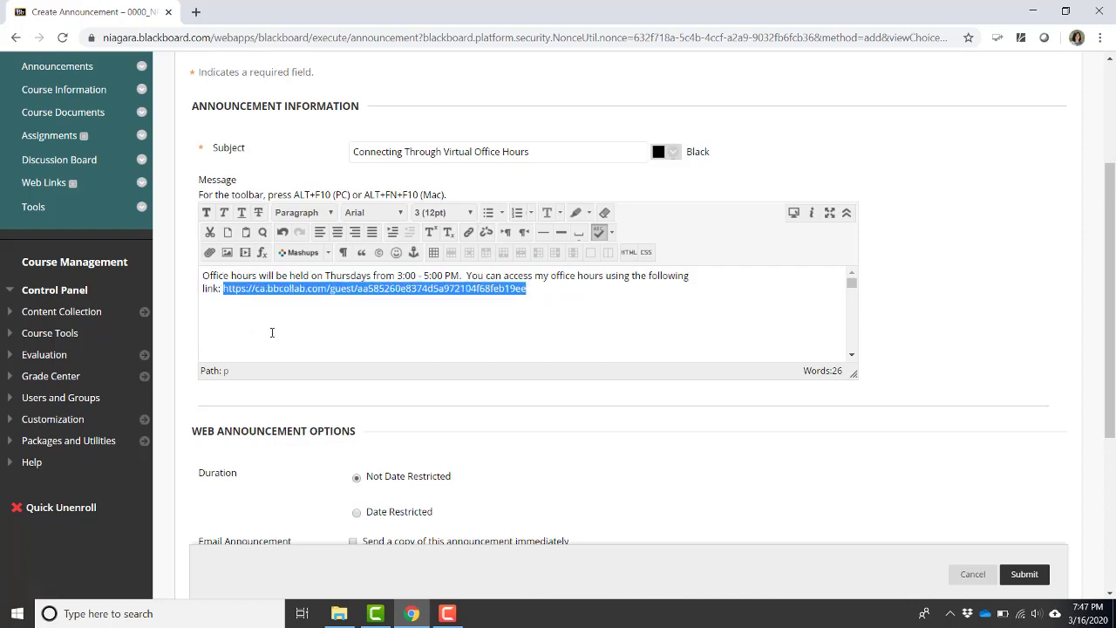
click(467, 233)
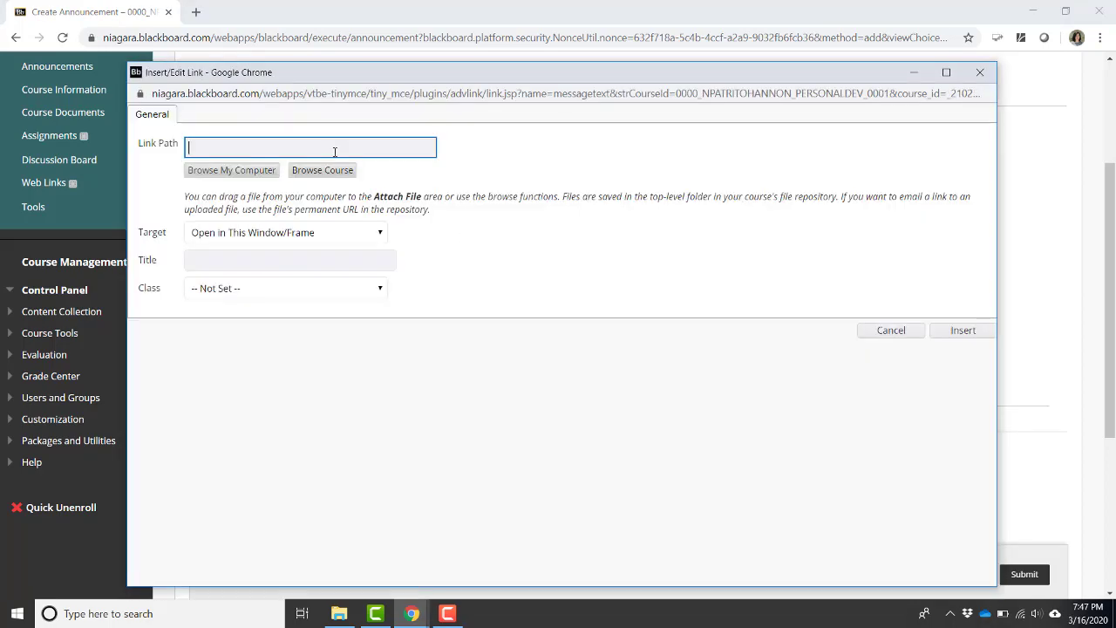
key(ctrl+v)
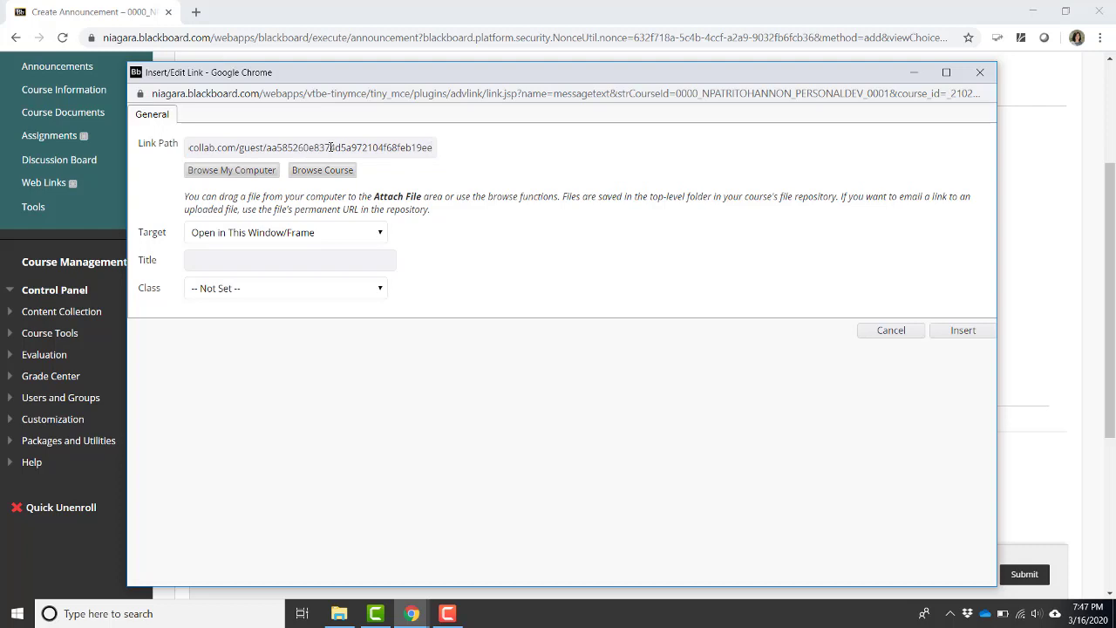
click(331, 148)
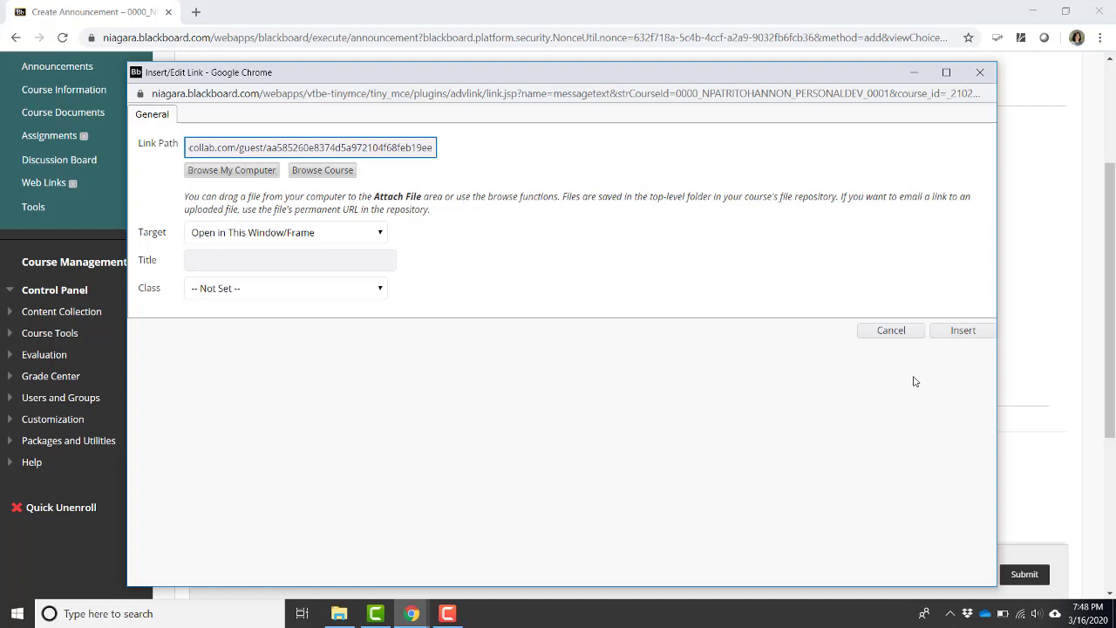
click(960, 329)
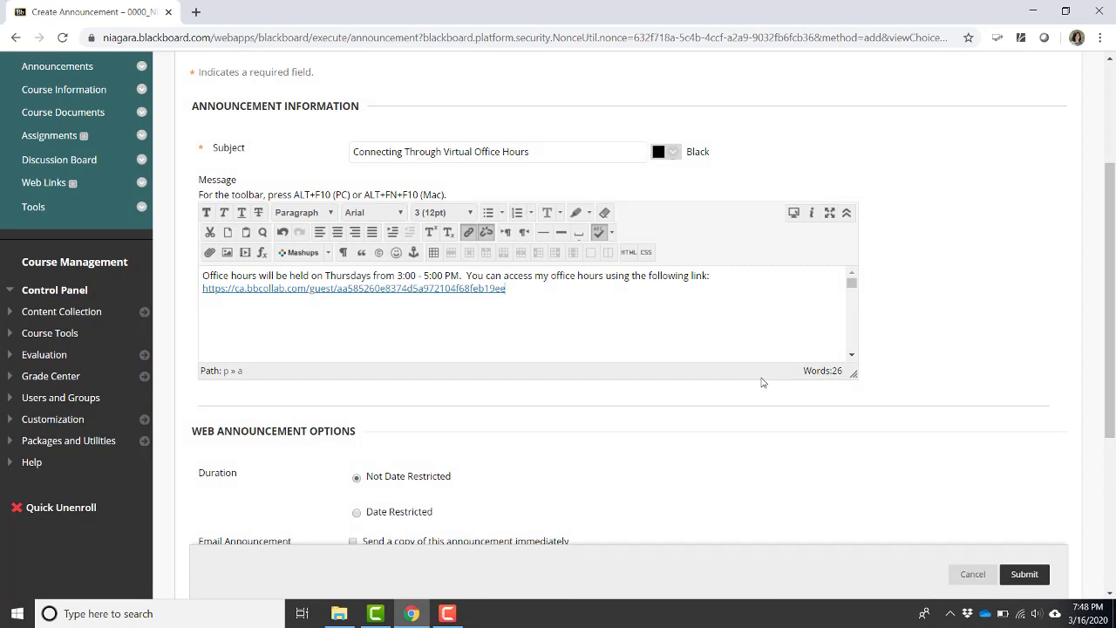
Submit the announcement and enter Student Preview.
drag(1112, 283, 1110, 436)
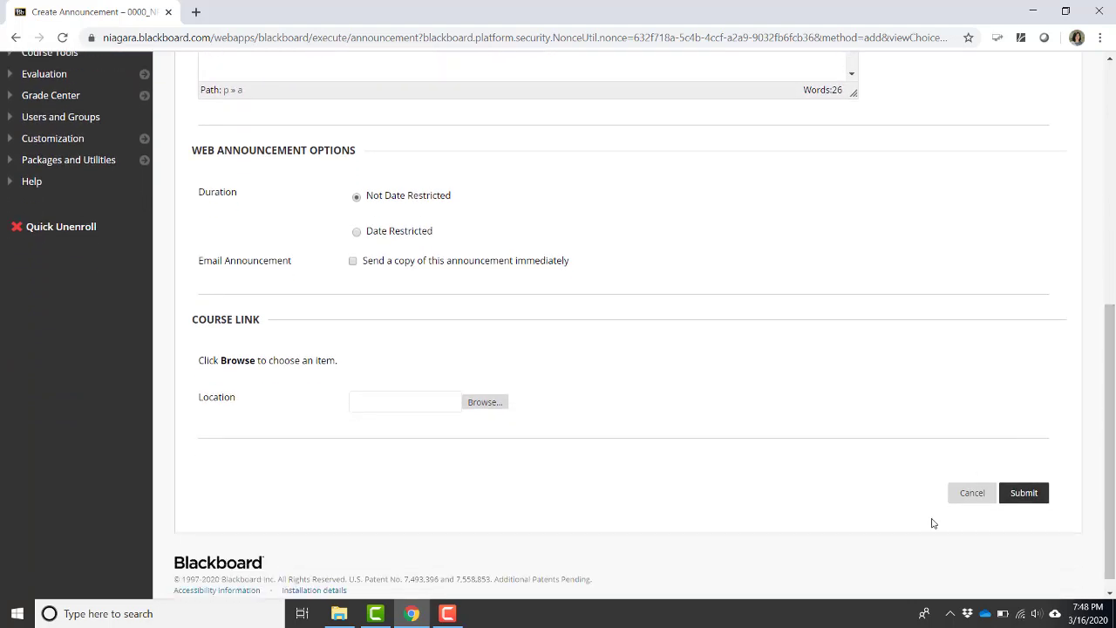
click(1025, 493)
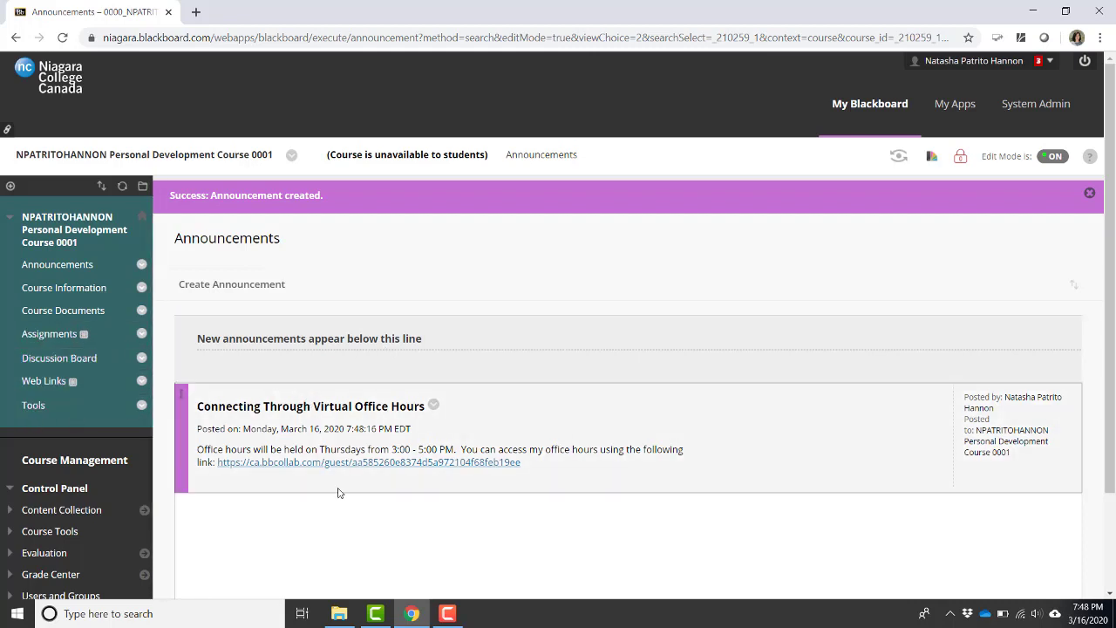
click(898, 159)
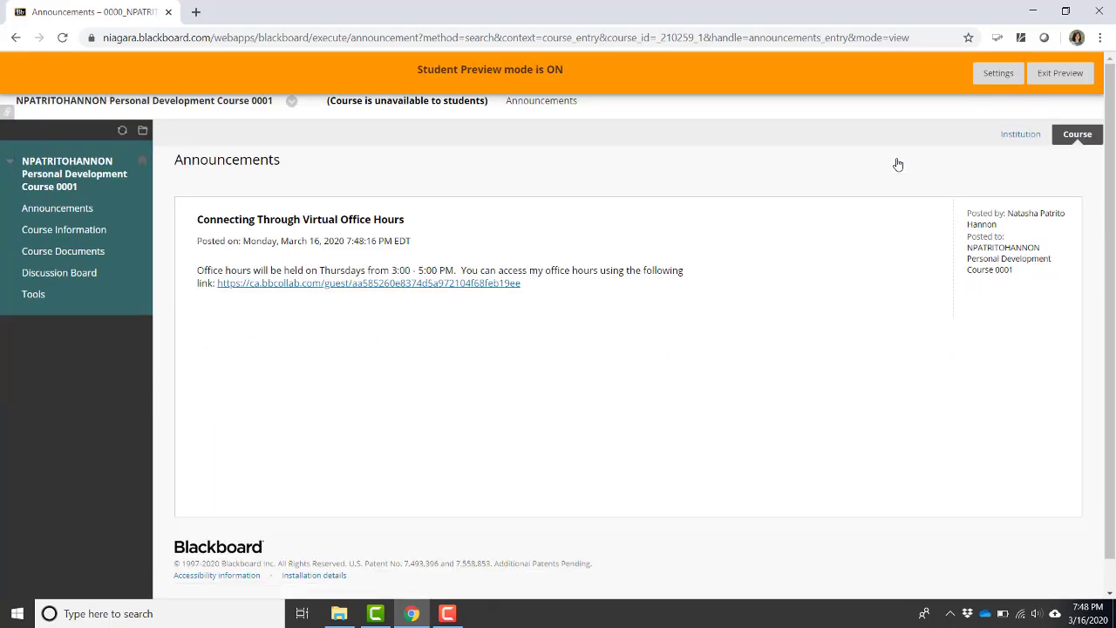
As the previewing student, go to Tools > Blackboard Collaborate Ultra sessions list.
click(38, 295)
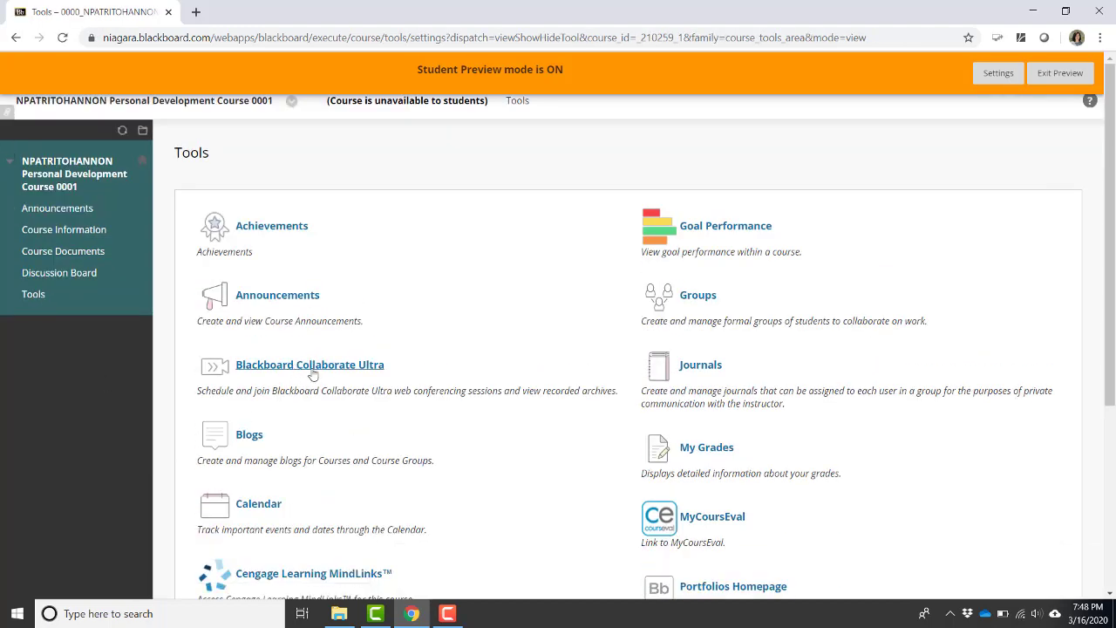
click(318, 373)
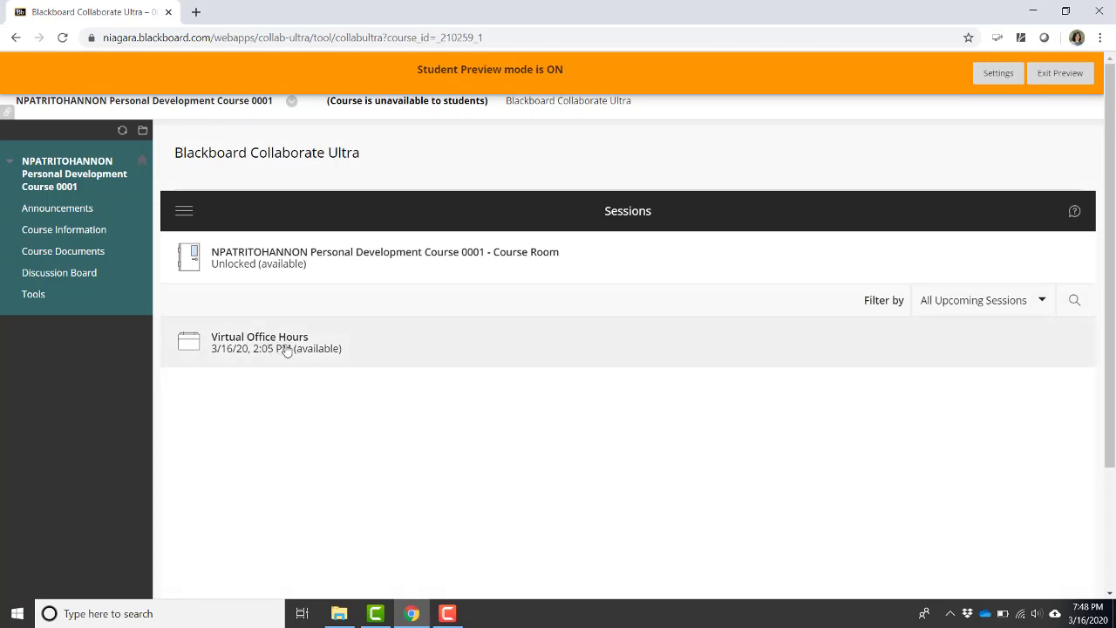
Review the Virtual Office Hours details, then exit Student Preview back to Announcements.
click(287, 350)
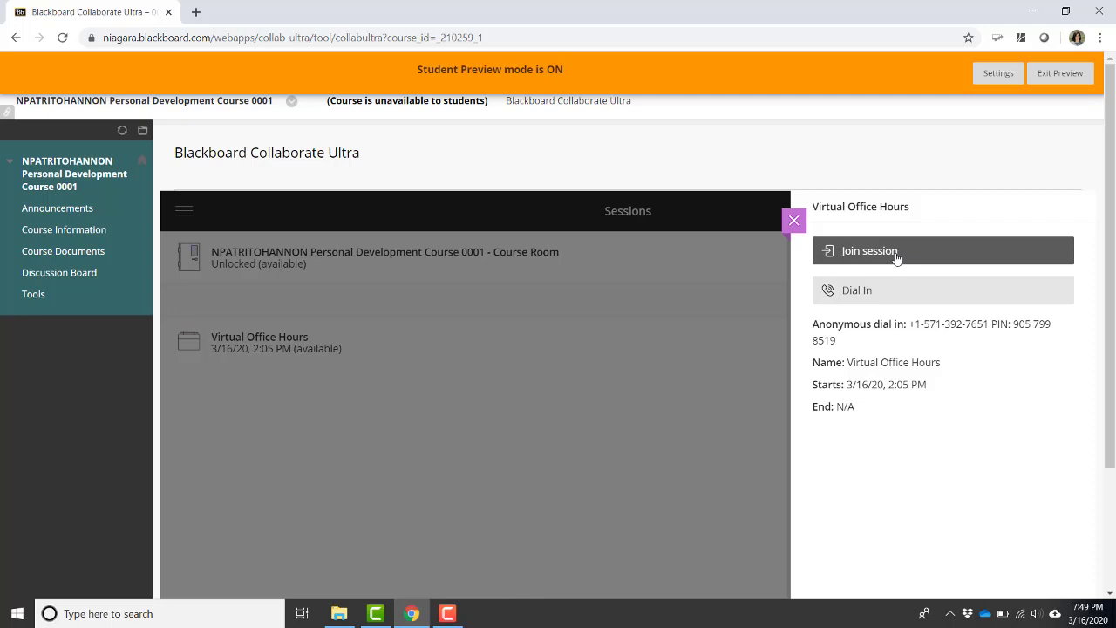
click(1066, 77)
click(669, 467)
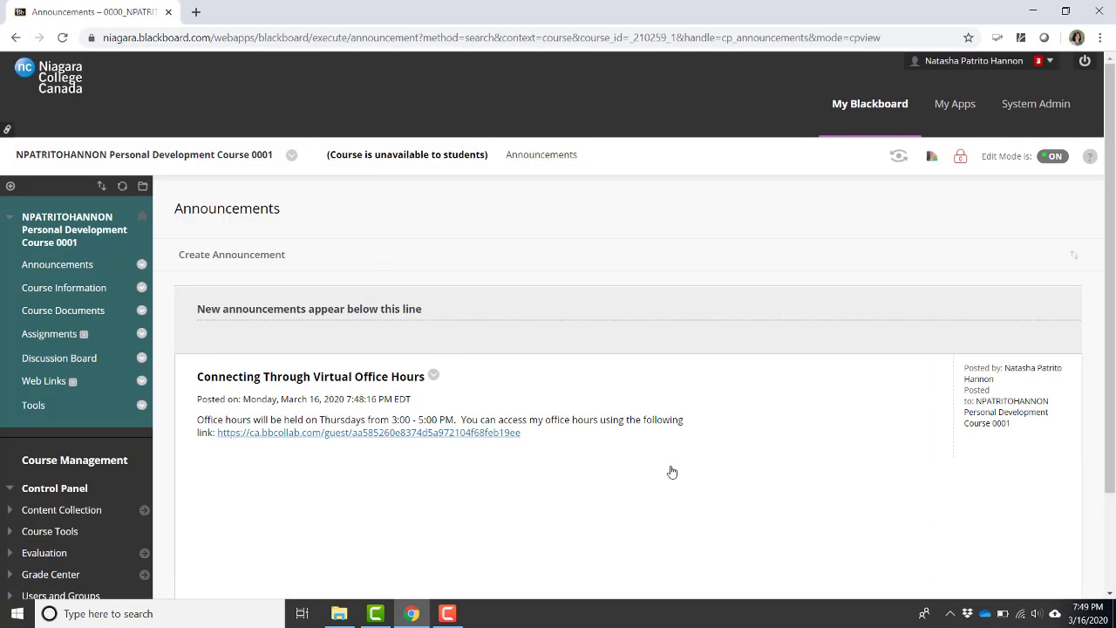
Join the Virtual Office Hours session from Tools > Blackboard Collaborate Ultra.
click(35, 405)
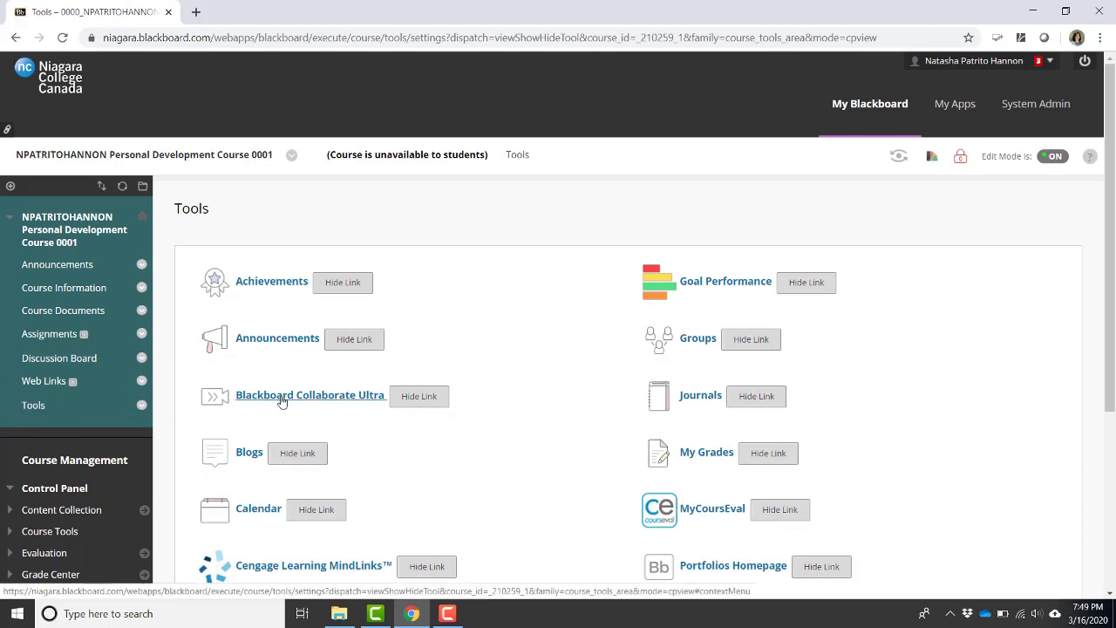
click(282, 396)
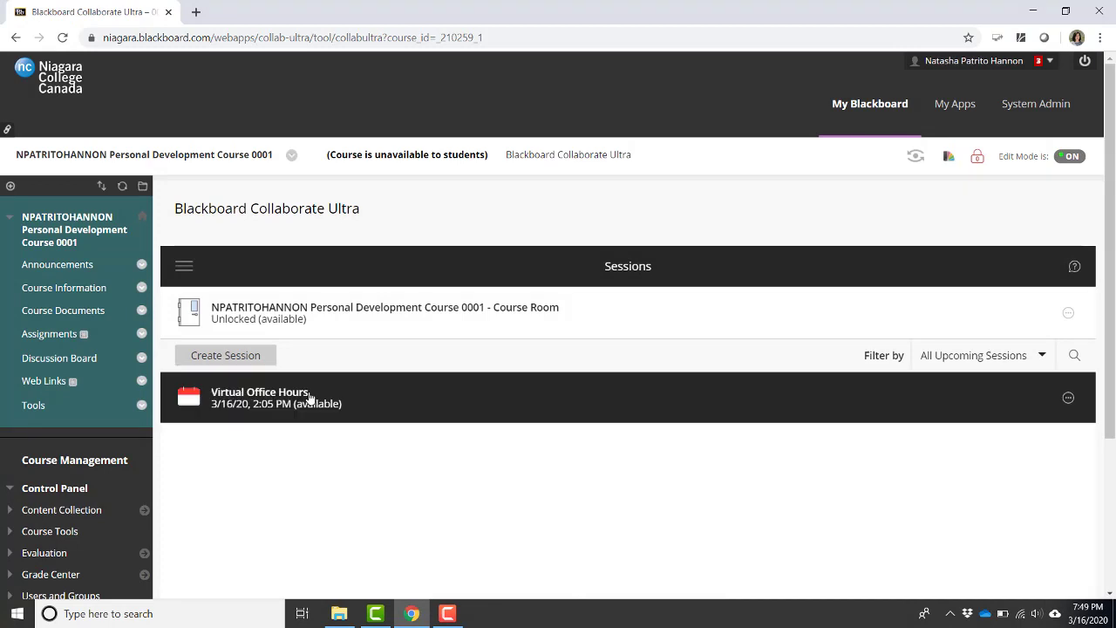
click(307, 398)
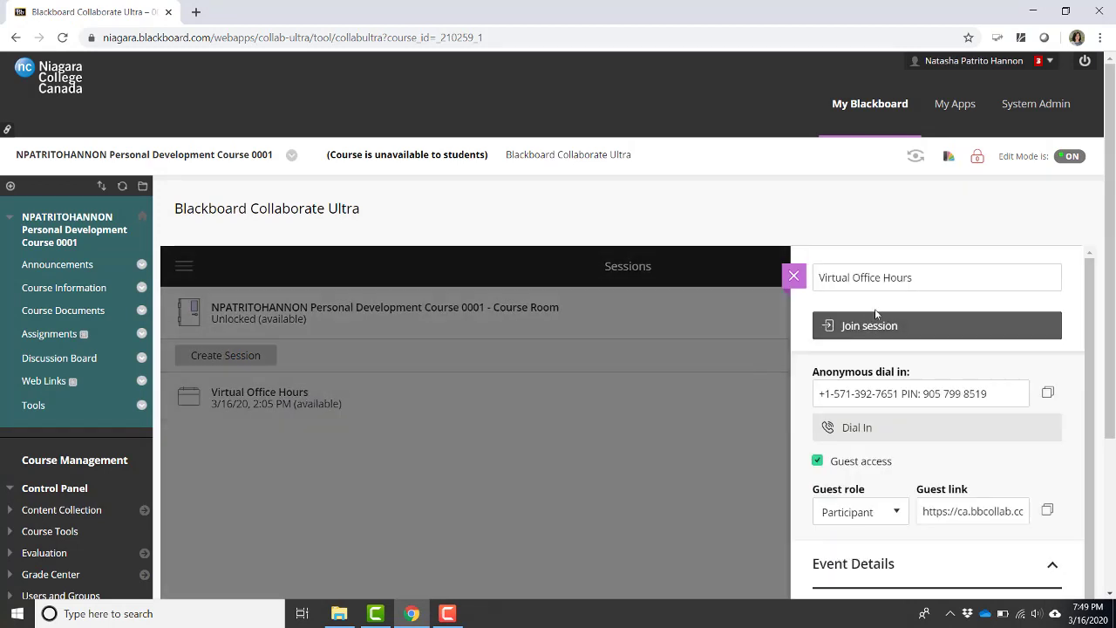
click(882, 337)
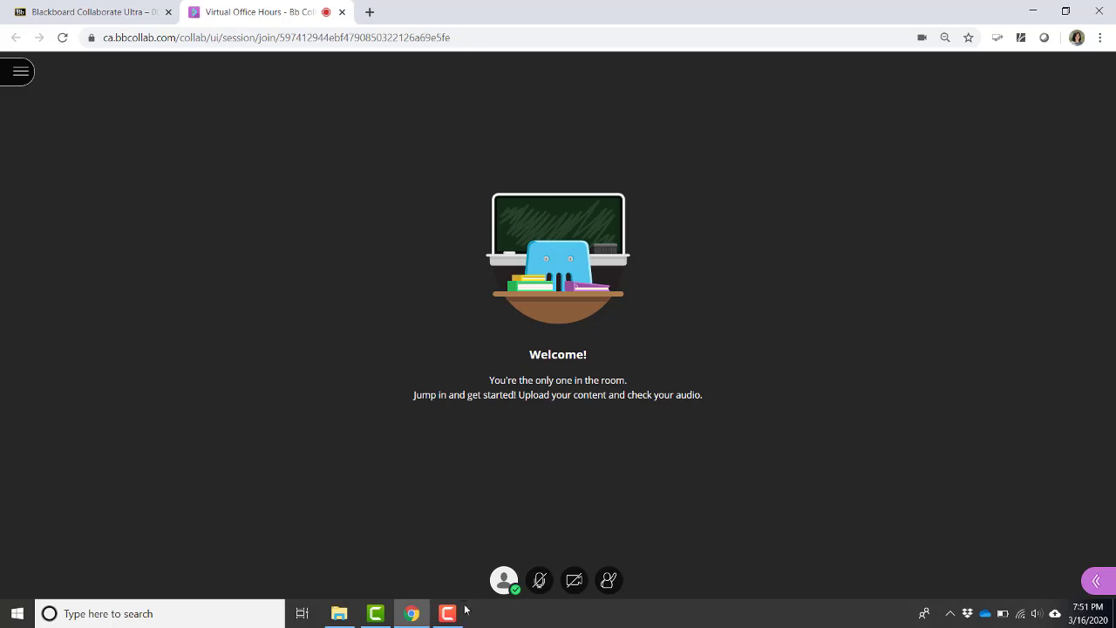
Open the Collaborate panel to show the empty Everyone chat.
mouse_move(454, 621)
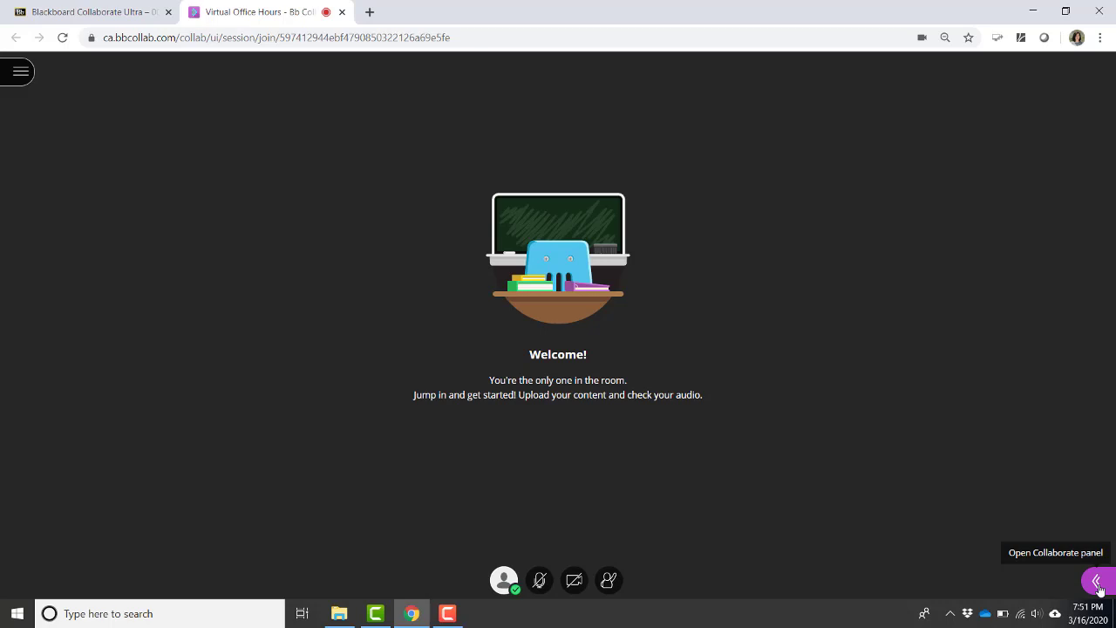
click(1097, 583)
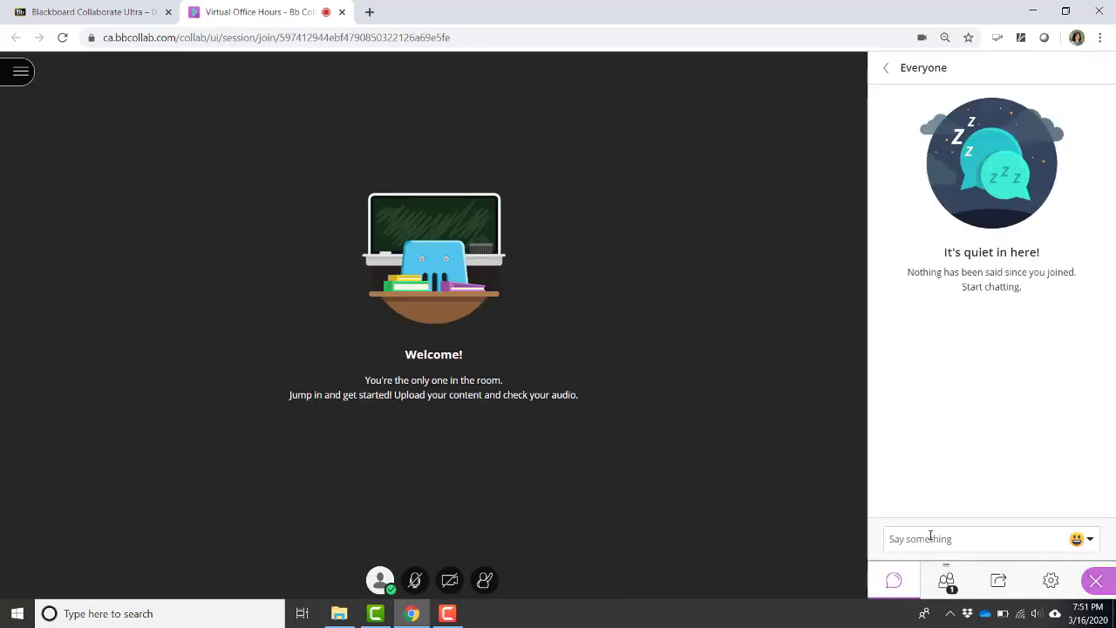
Check the Attendees list, then switch to the Share Content options.
click(948, 582)
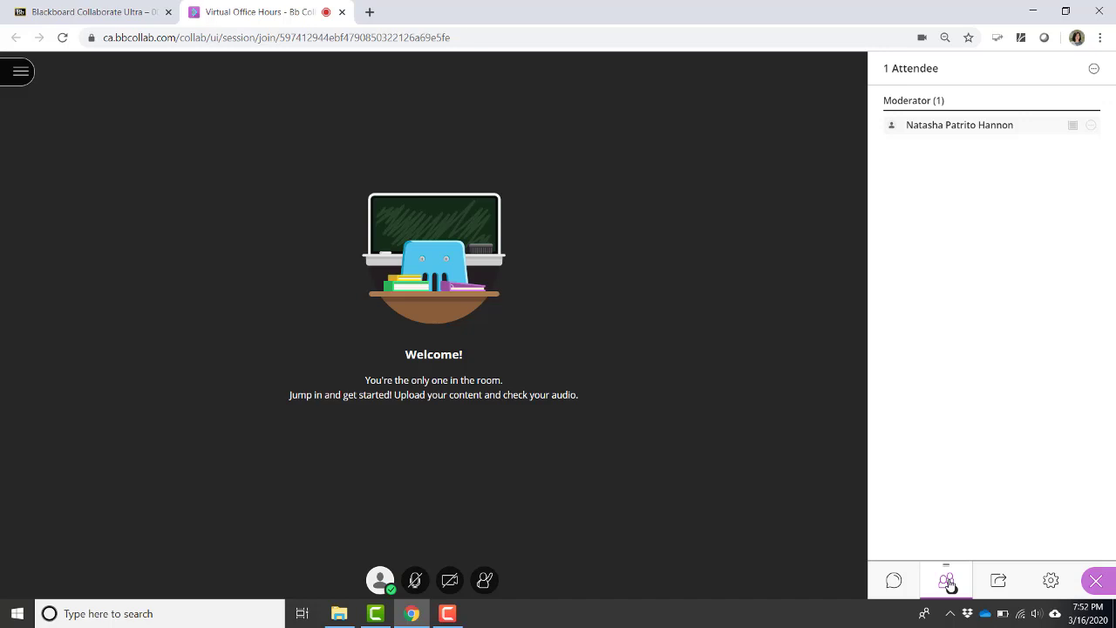
click(1000, 584)
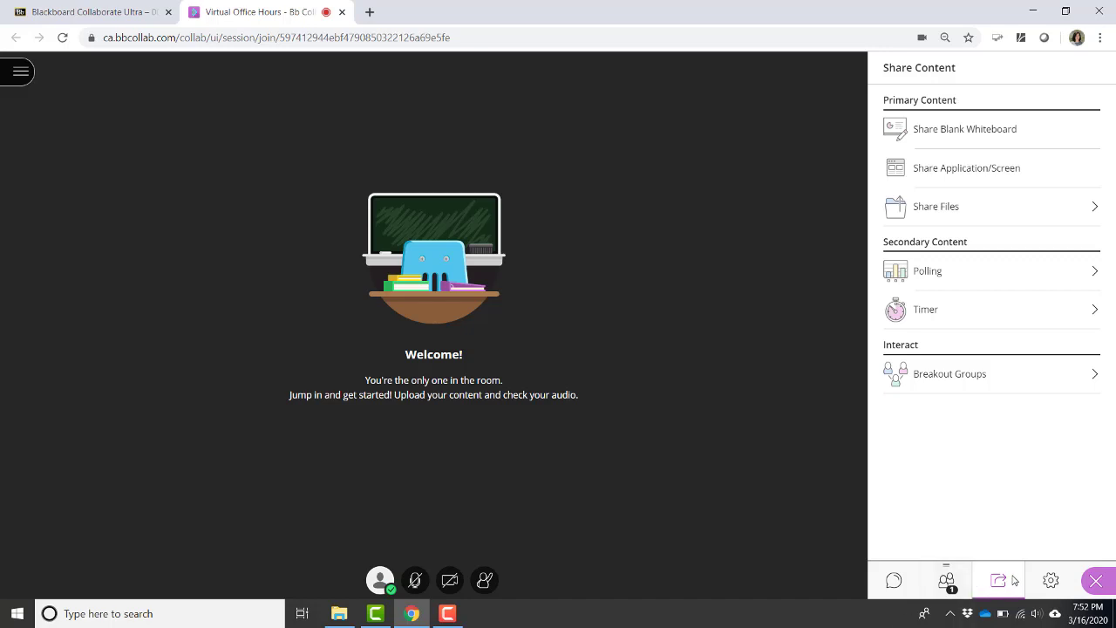
click(946, 581)
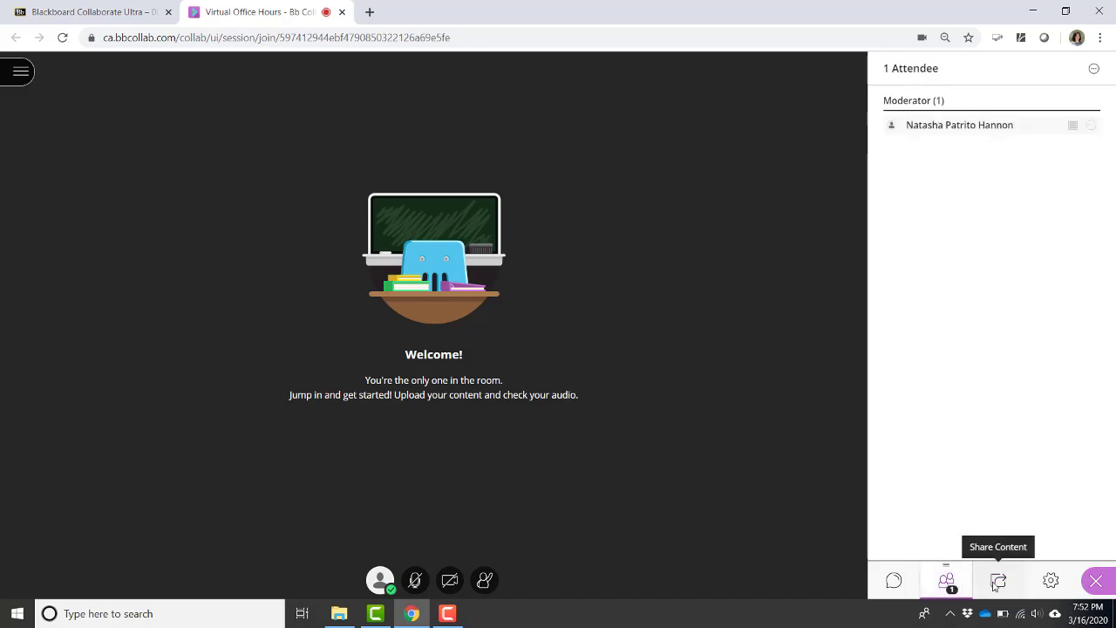
click(994, 585)
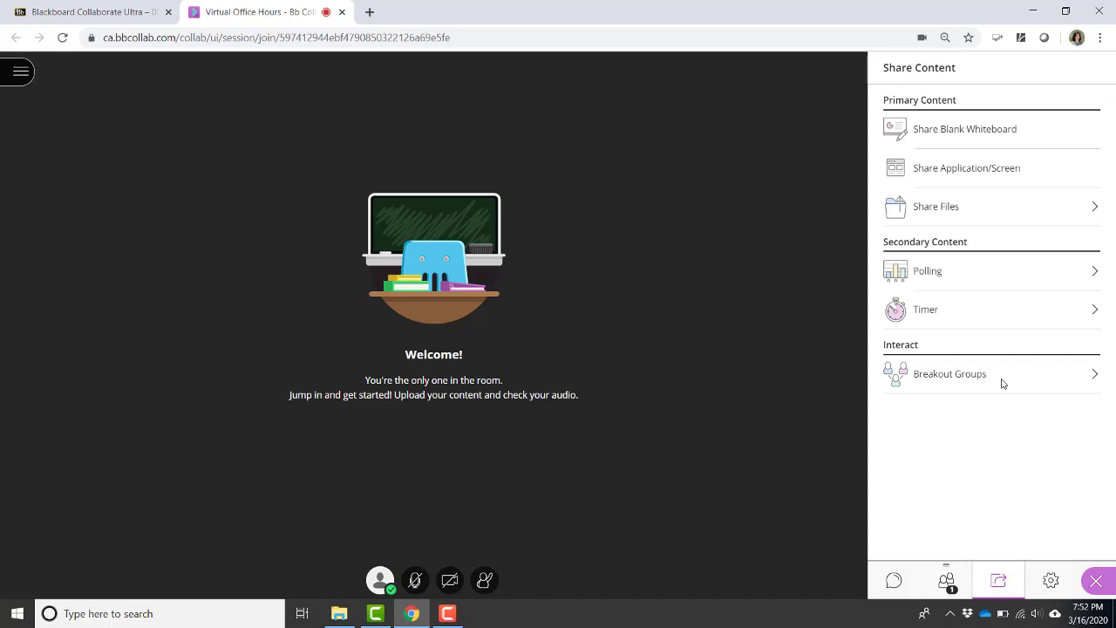
Upload 'Blackboard Collaborate Ultra_Online_Jan 2020' through Share Files to Main Room Files.
click(971, 207)
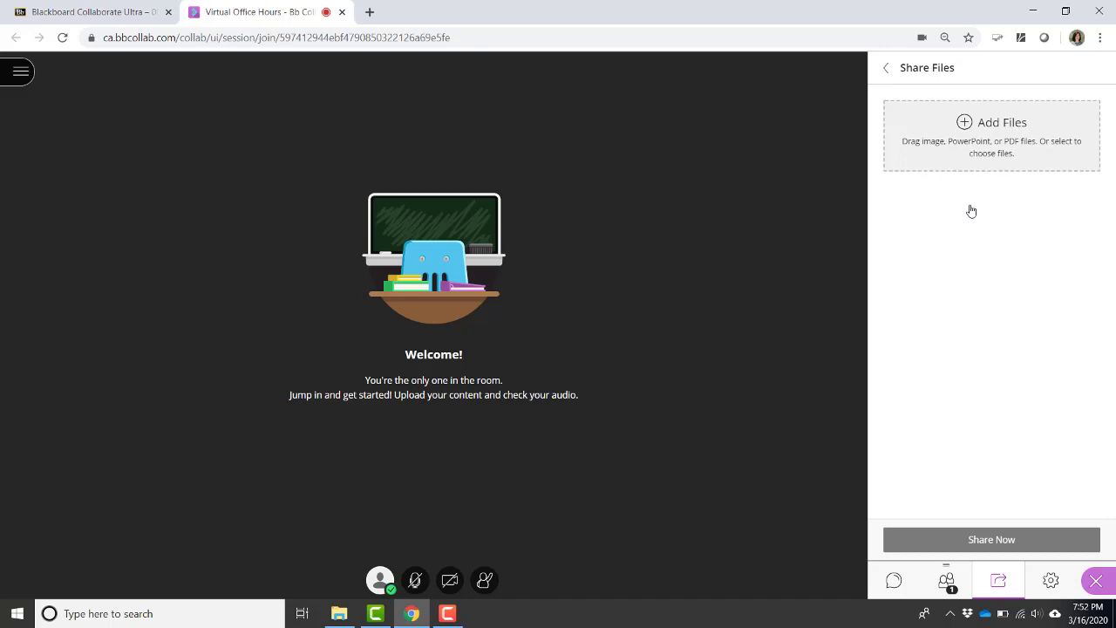
click(997, 147)
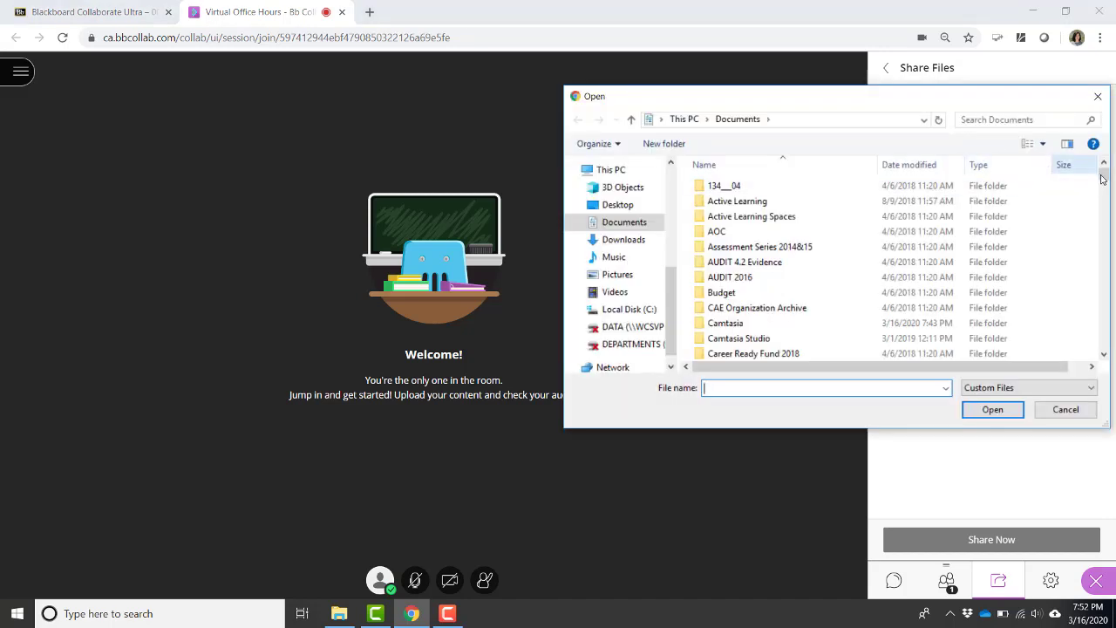
drag(1102, 179, 1108, 247)
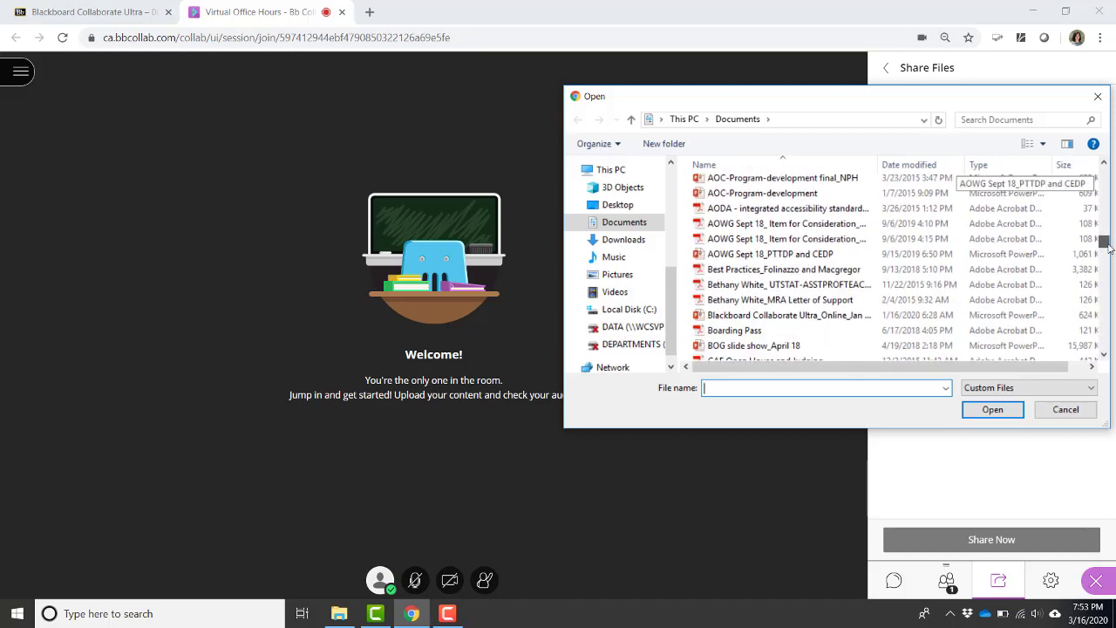
click(810, 317)
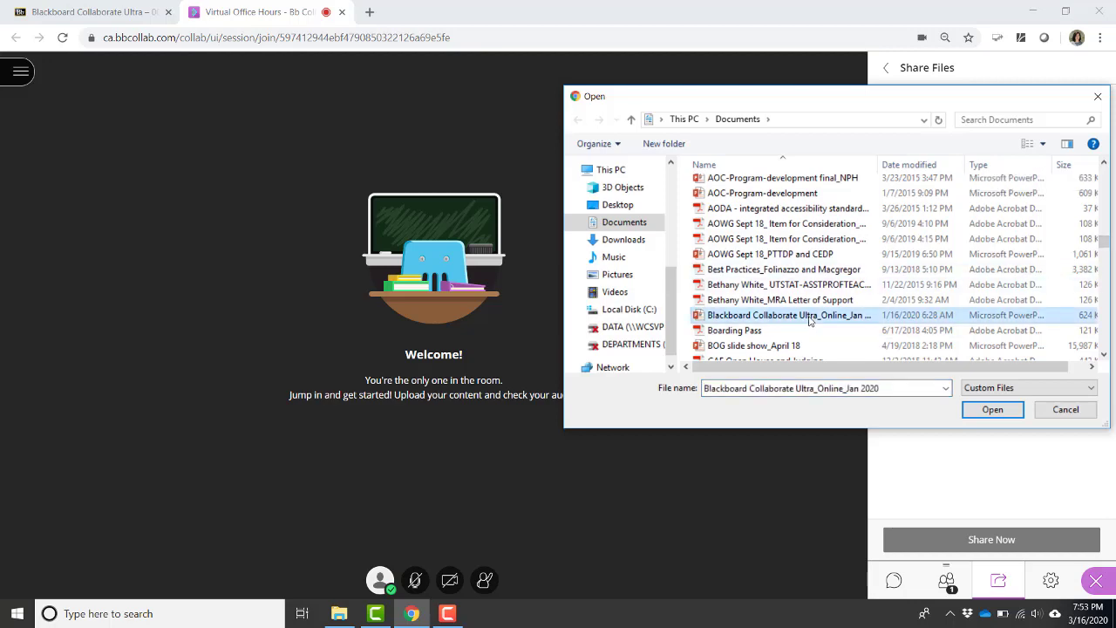
click(999, 414)
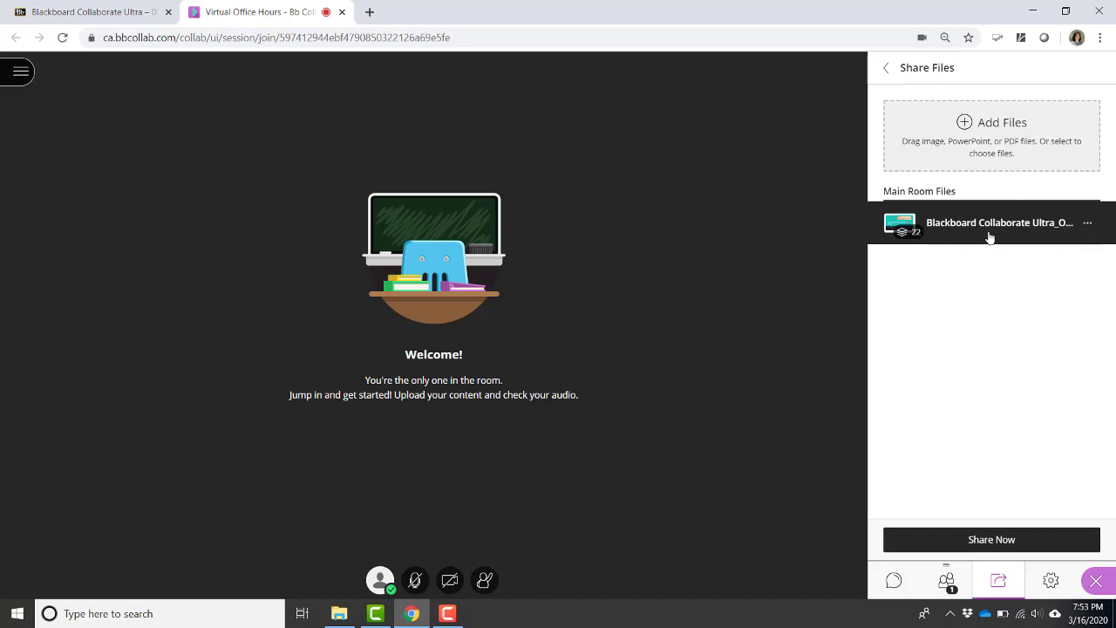
click(1005, 542)
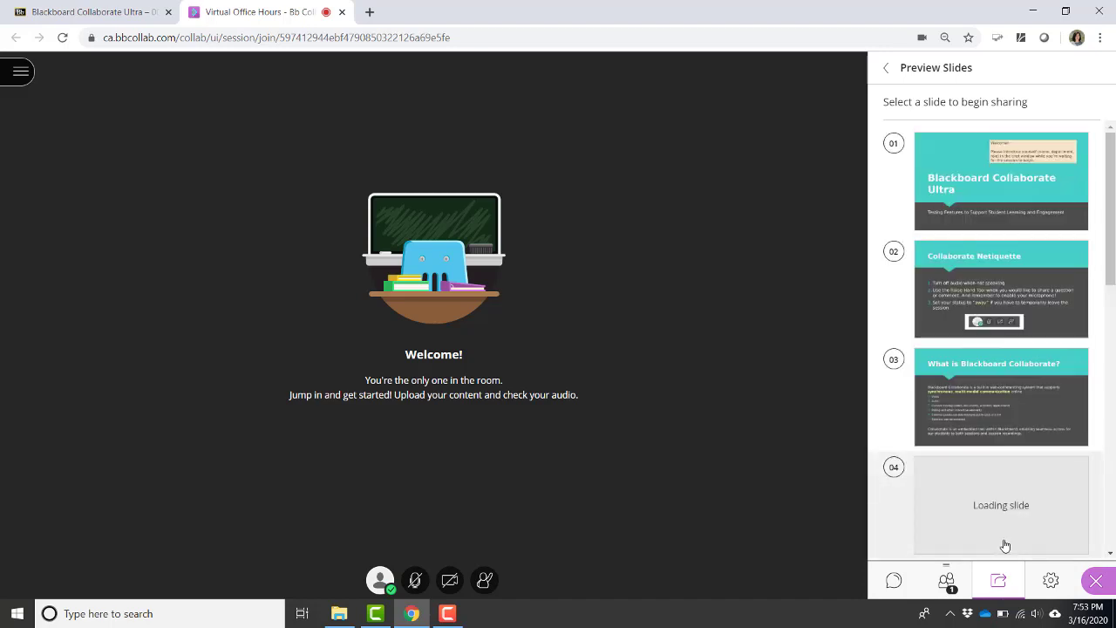
click(1020, 181)
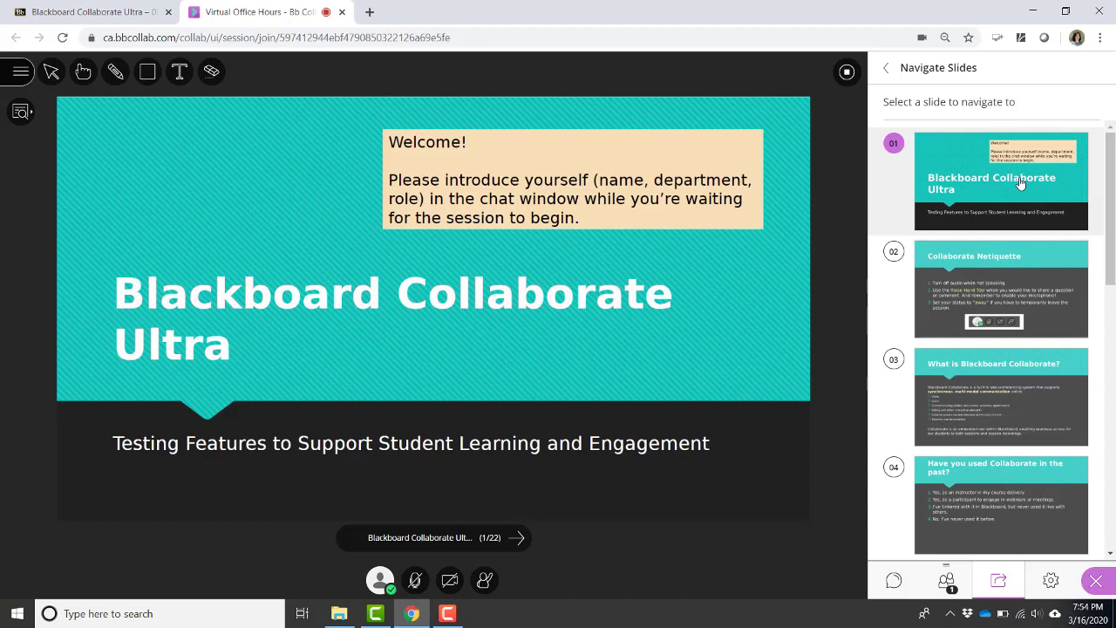
click(517, 539)
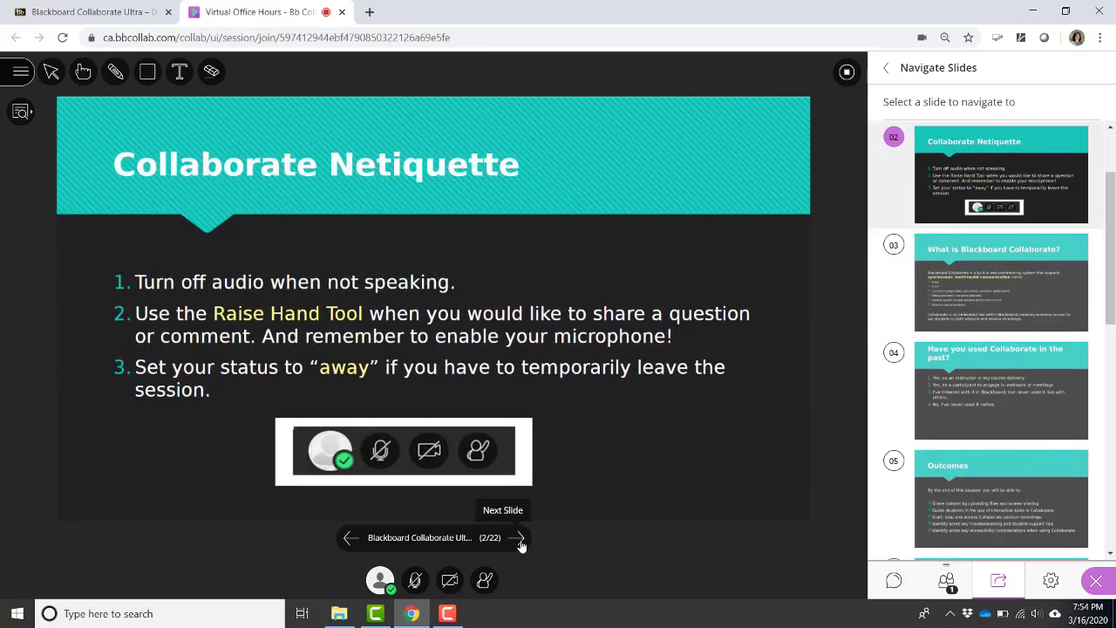
click(519, 539)
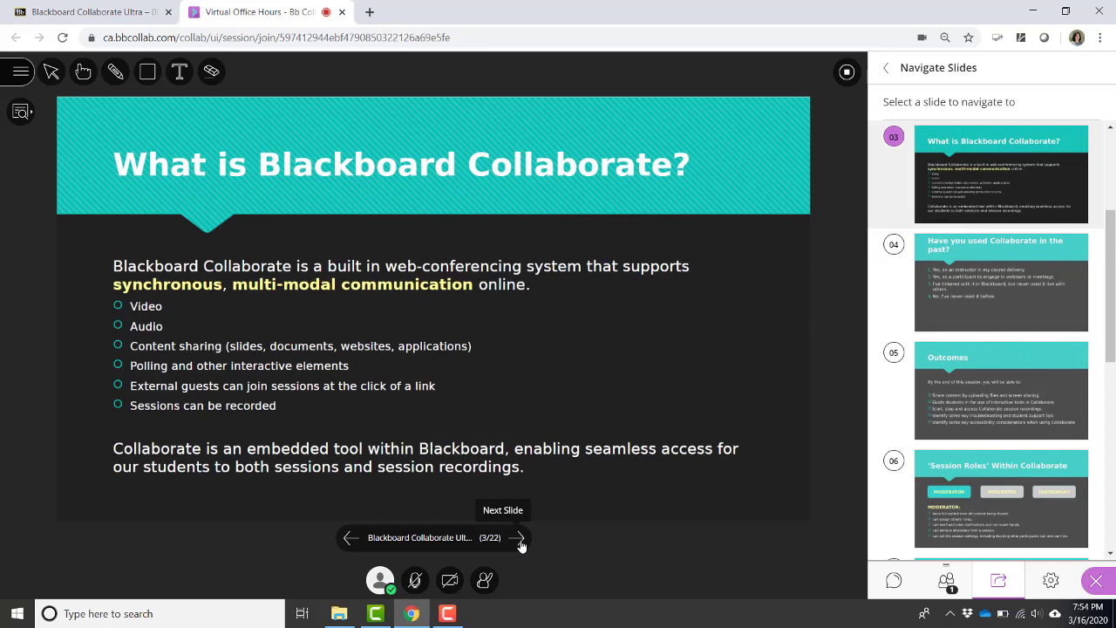
click(346, 540)
click(345, 540)
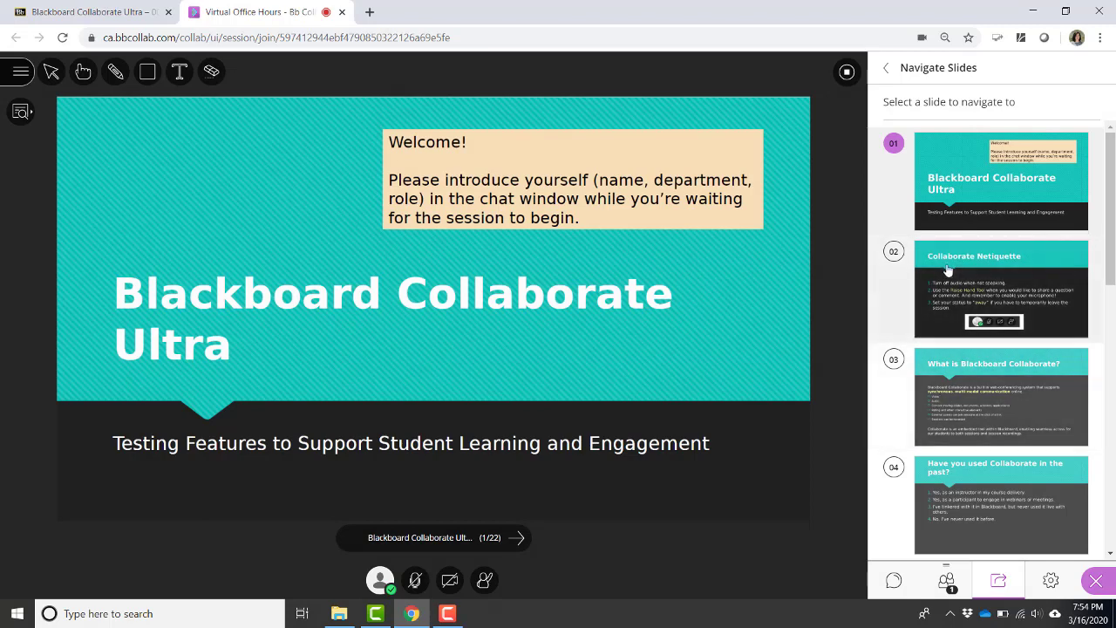
click(845, 72)
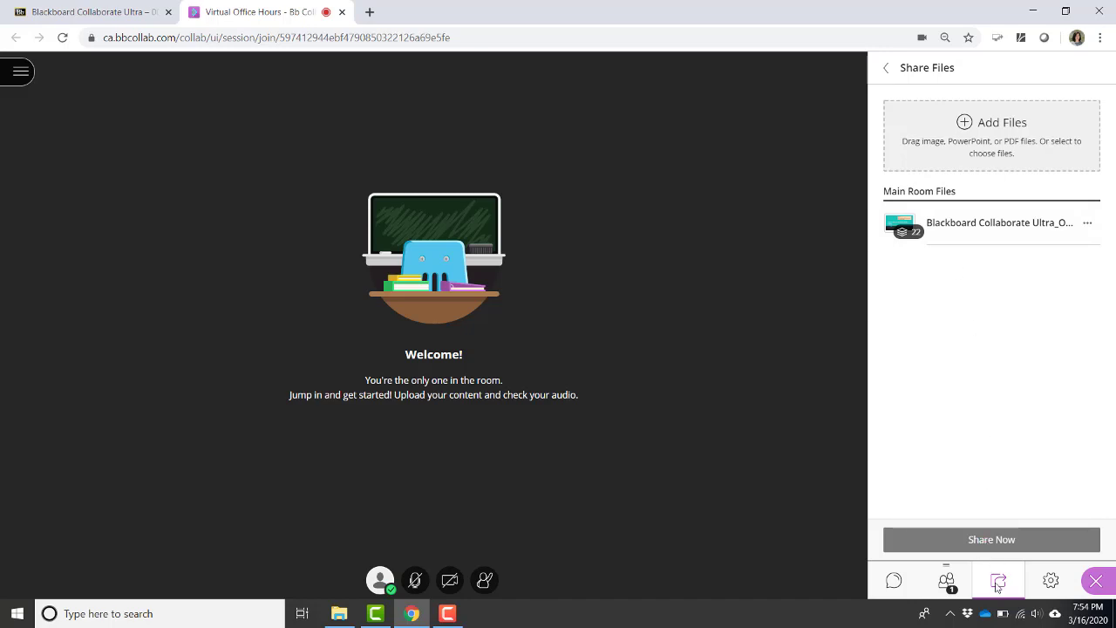
Share the 'Recording a Lesson Using Collaborate Ultra' Explorer window as an application window.
click(887, 74)
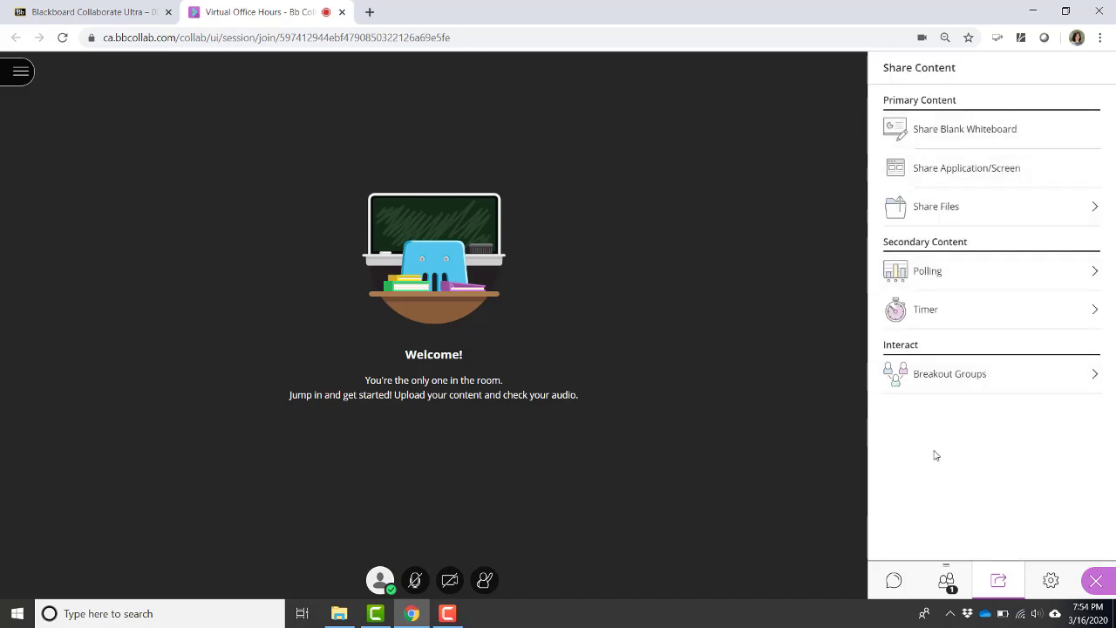
click(965, 170)
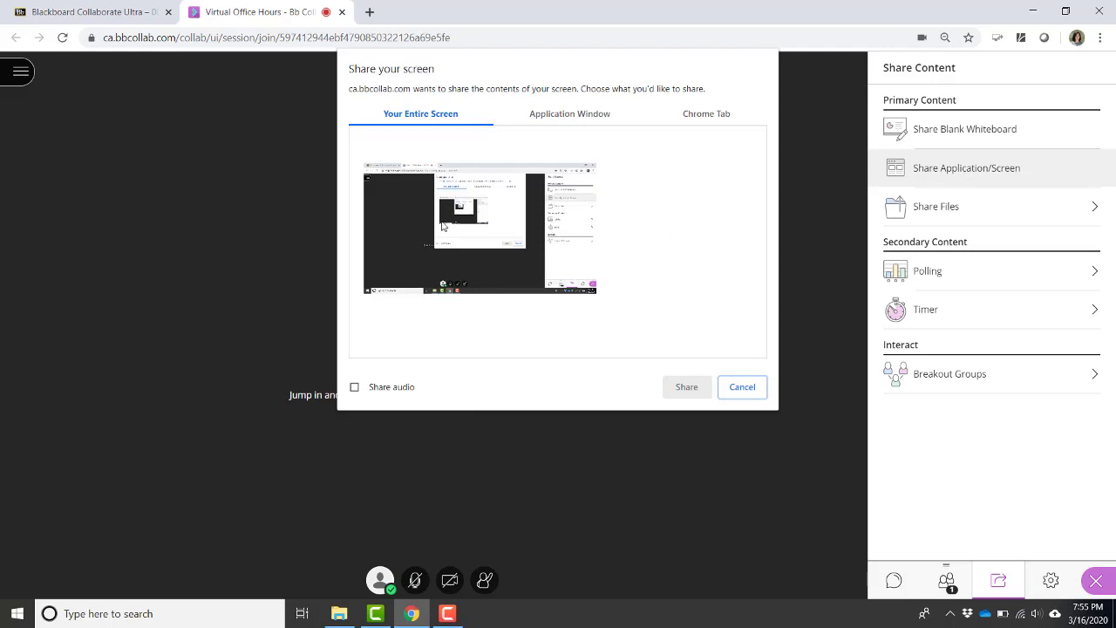
click(595, 121)
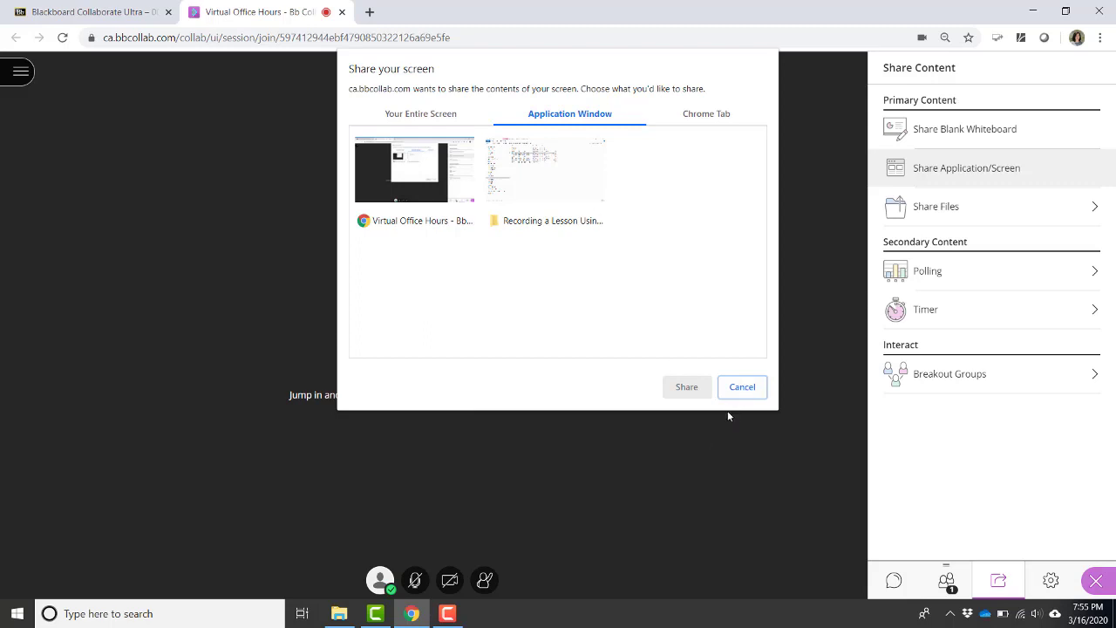
click(567, 183)
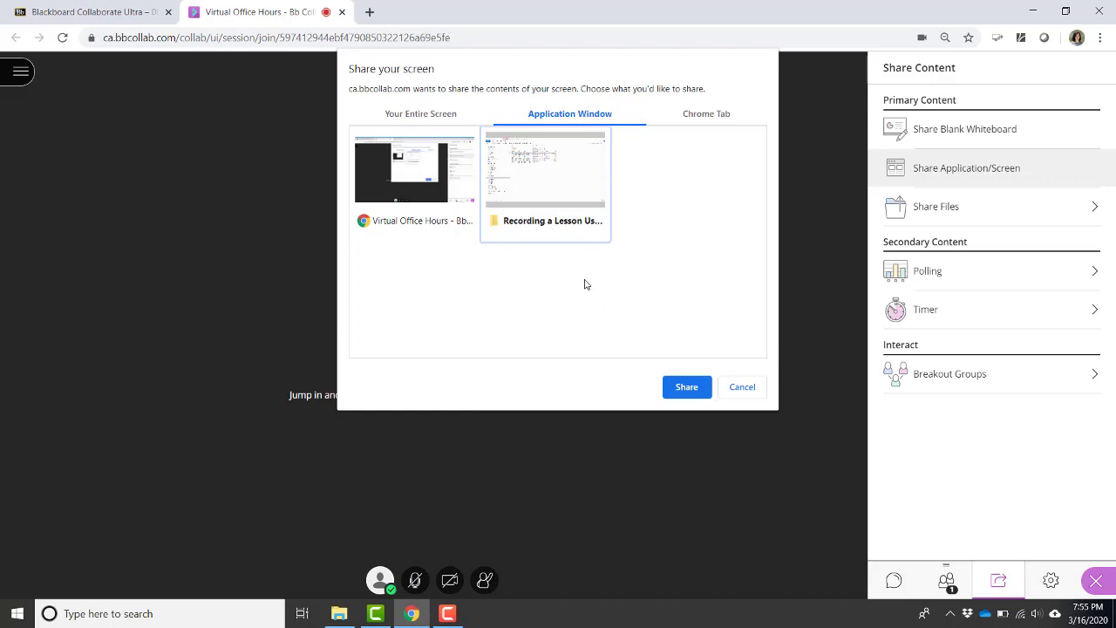
click(687, 389)
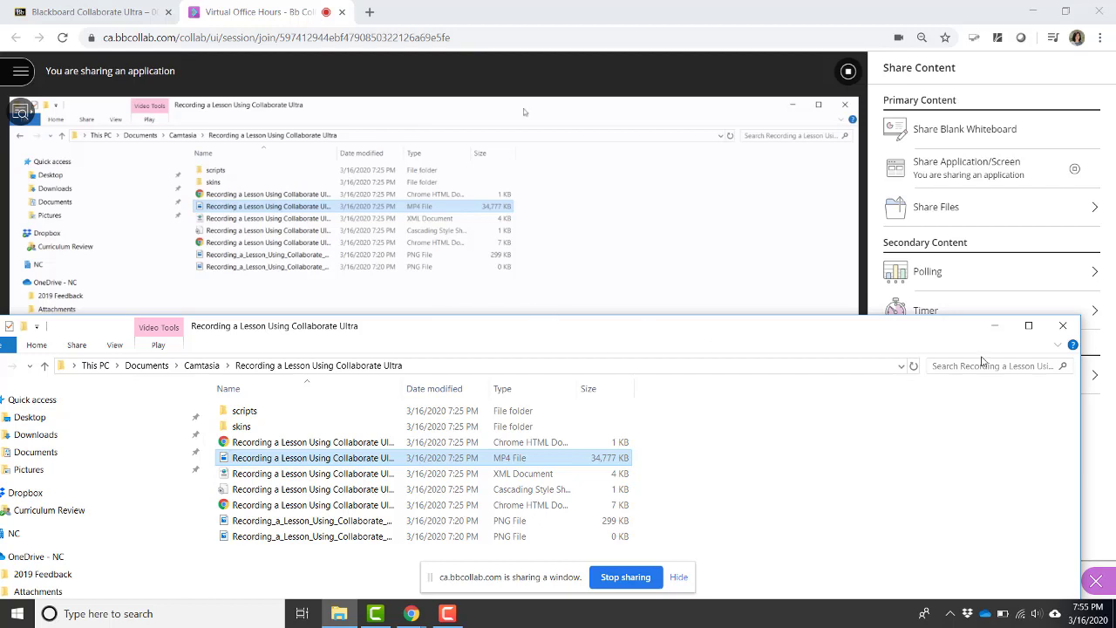
Close the shared File Explorer window to stop application sharing and return to the welcome view.
click(1063, 327)
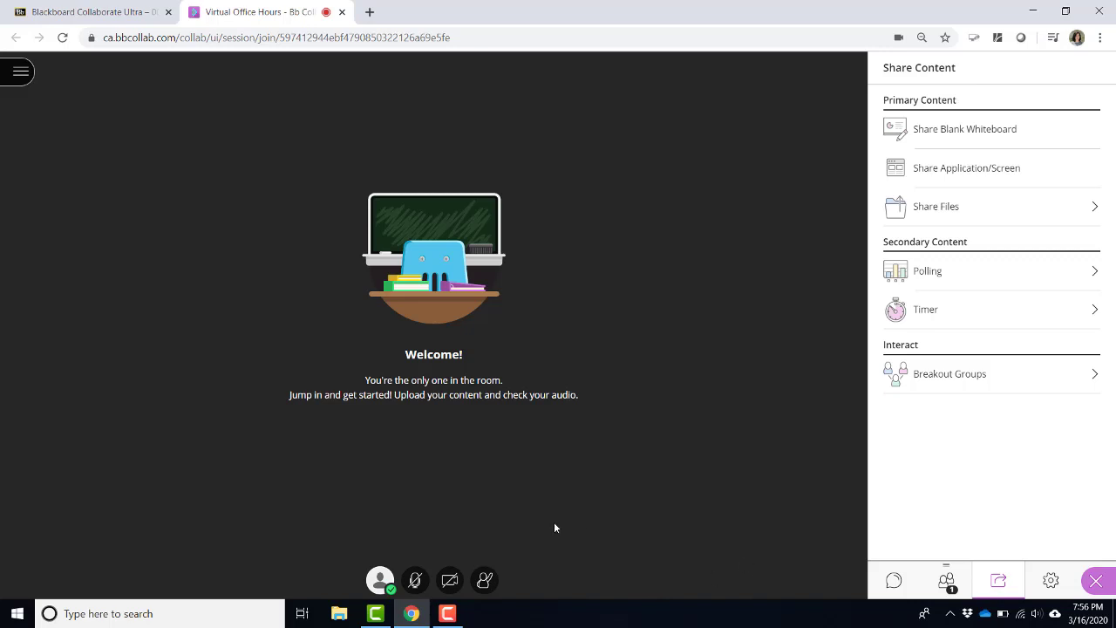
Turn on the microphone from the bottom session toolbar to share audio.
click(415, 581)
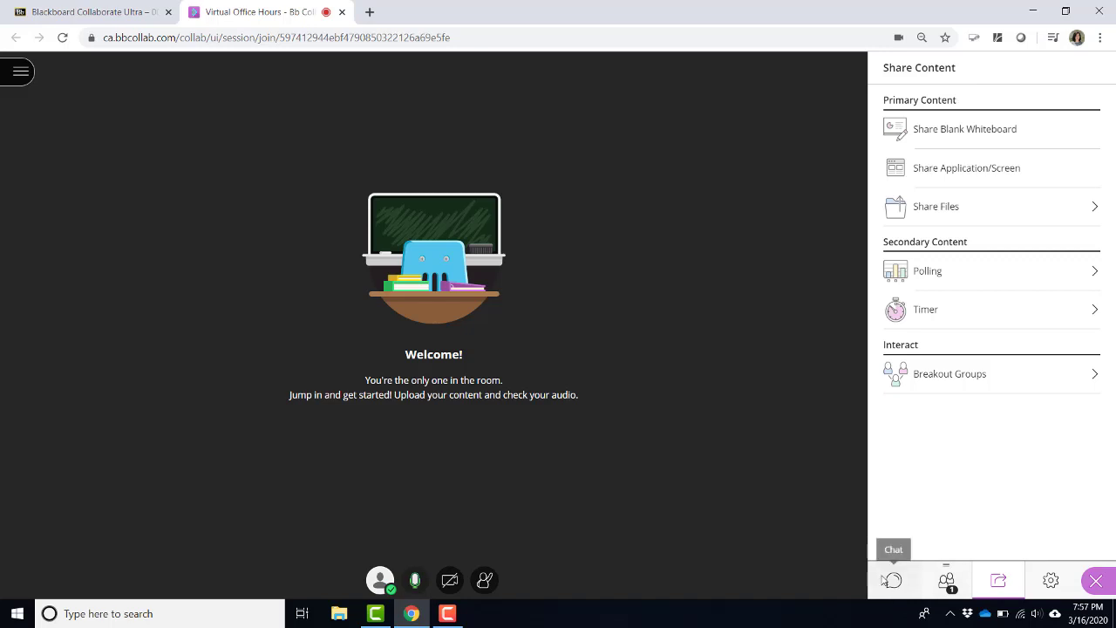
Send 'Welcome everyone!' in the Everyone chat.
click(887, 586)
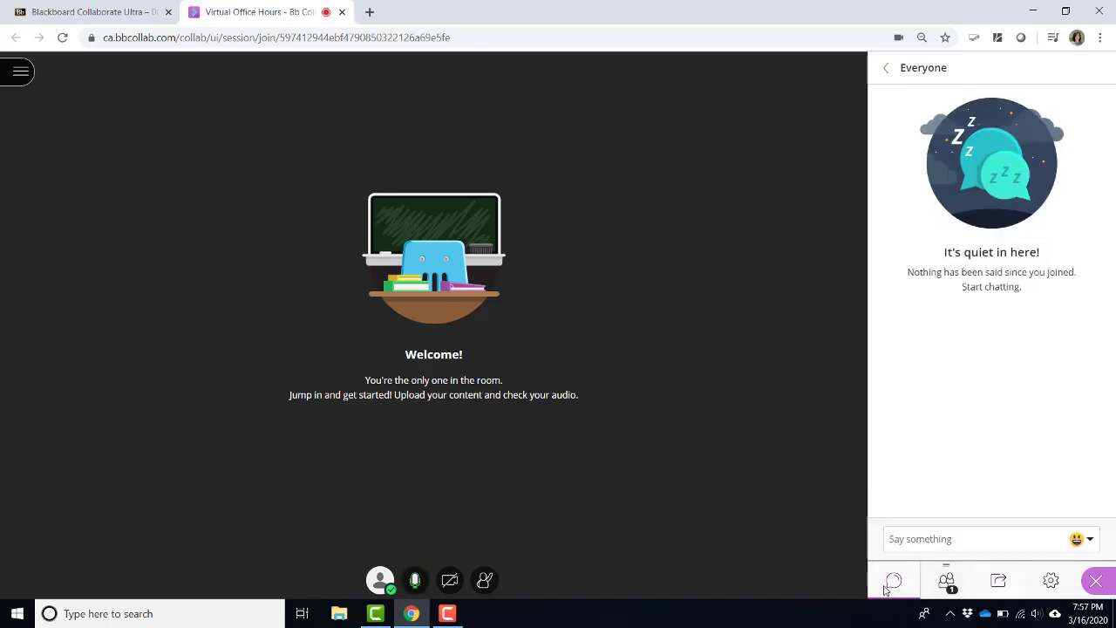
click(919, 538)
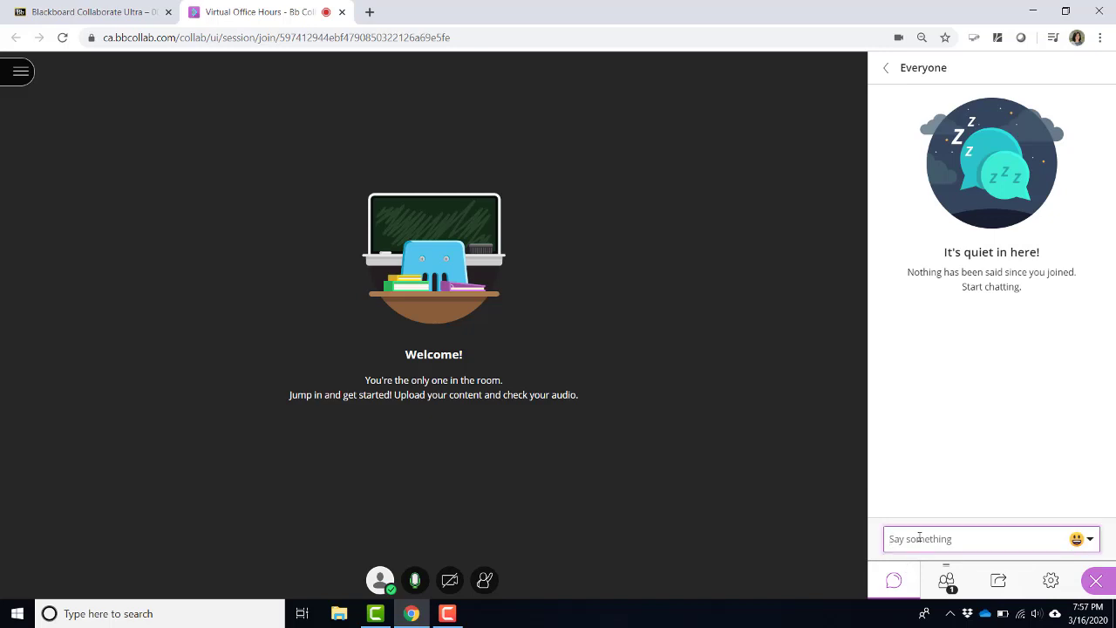
text(Welcome everyone!)
key(Return)
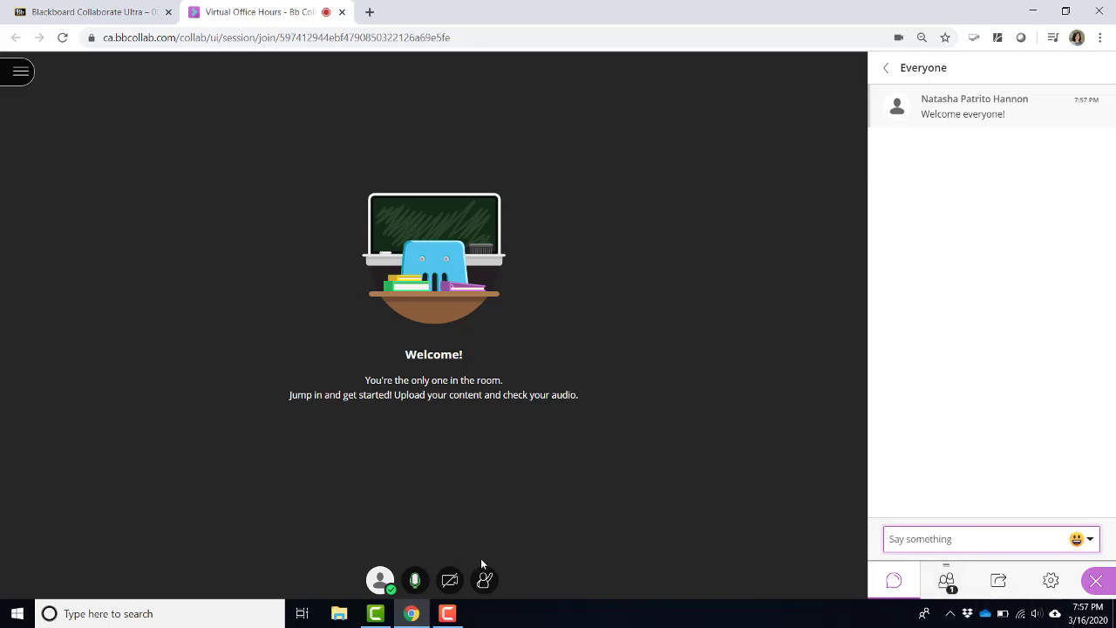
click(446, 590)
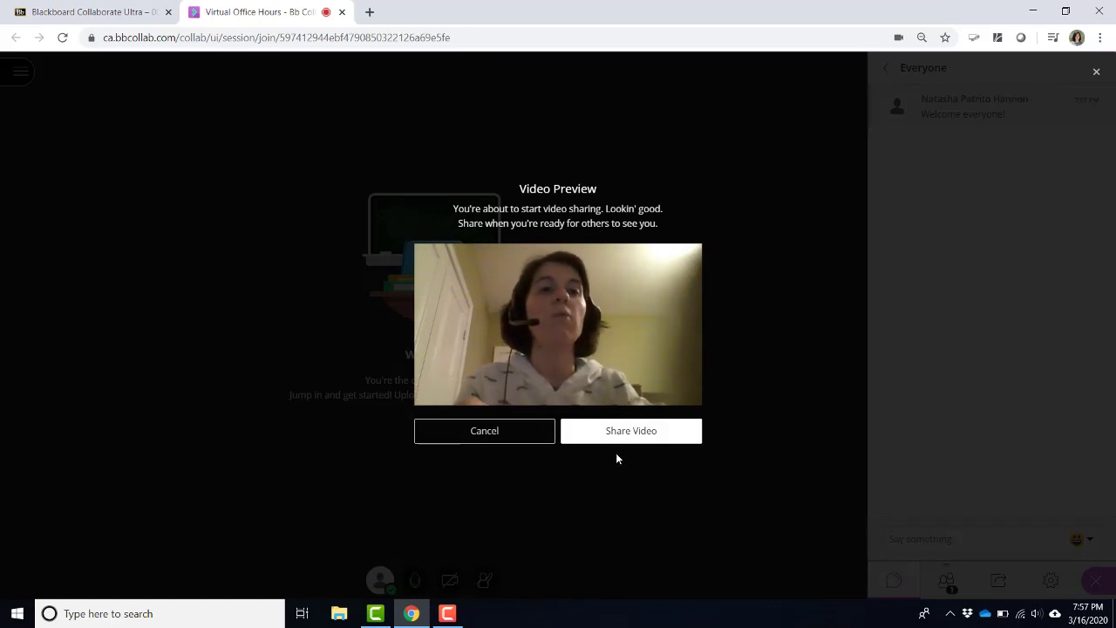
click(636, 436)
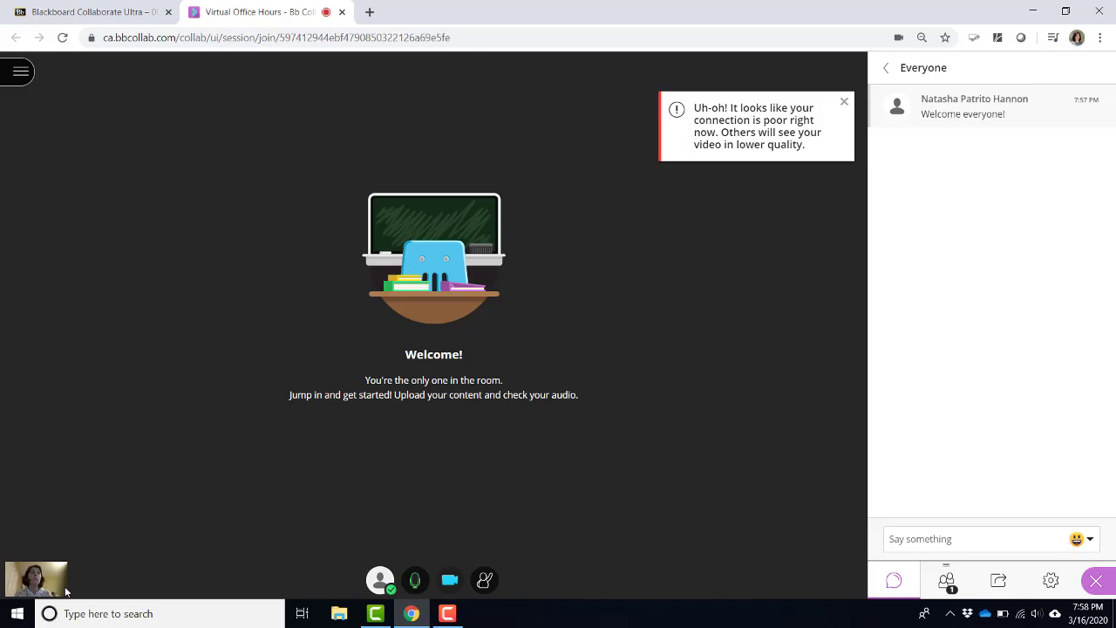
click(450, 581)
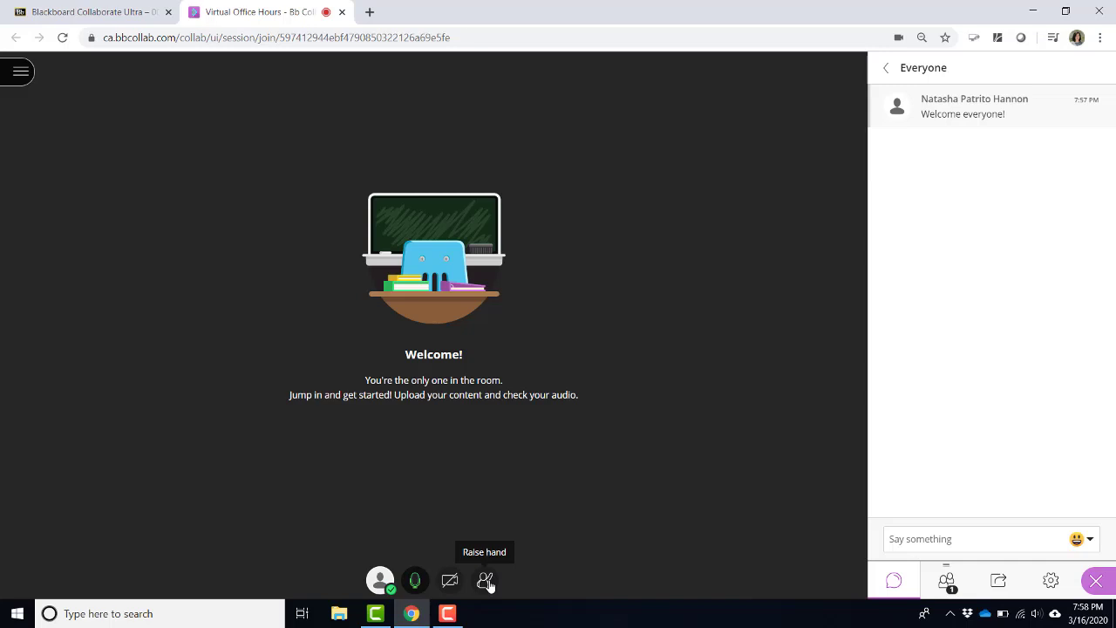
Raise the host's hand from the bottom session toolbar.
click(485, 581)
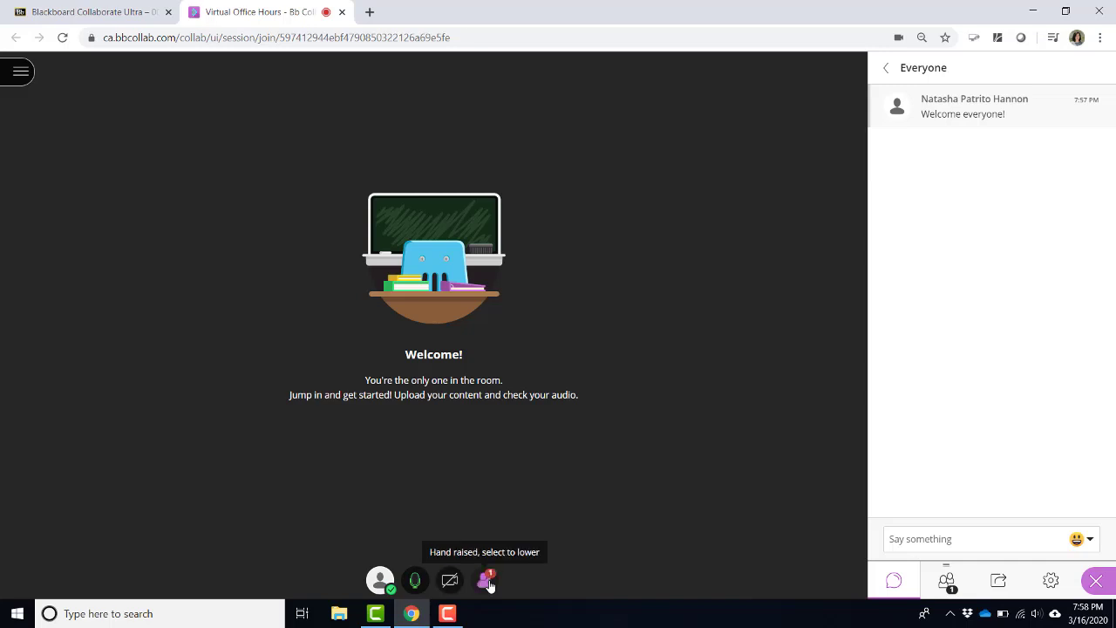